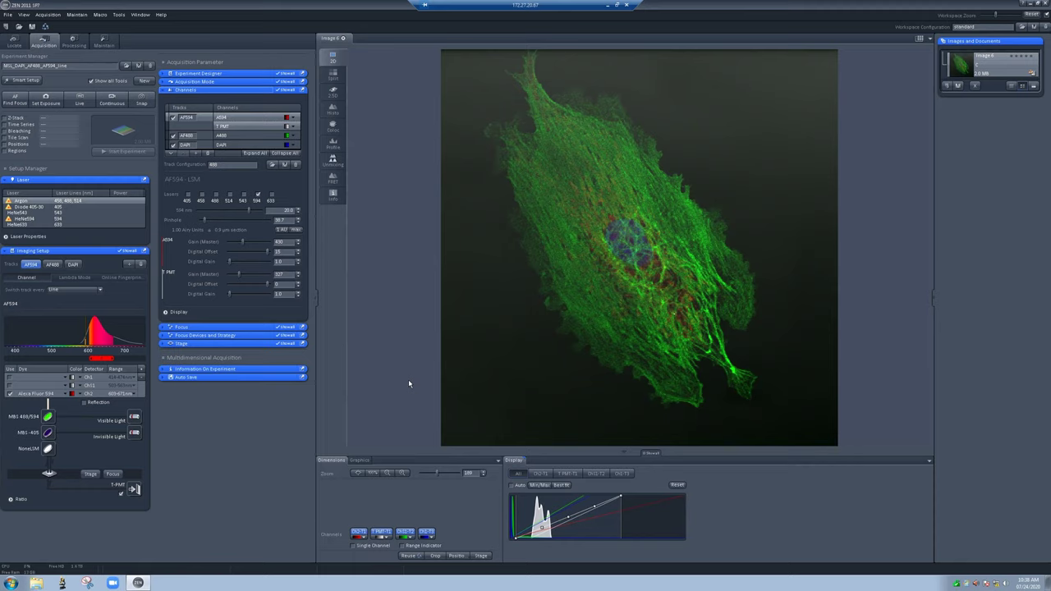
# Brighten the T PMT-T1 transmitted-light display so Ch2-T1 and Ch1-T2 overlay a visible grey background
pyautogui.click(358, 531)
pyautogui.click(424, 532)
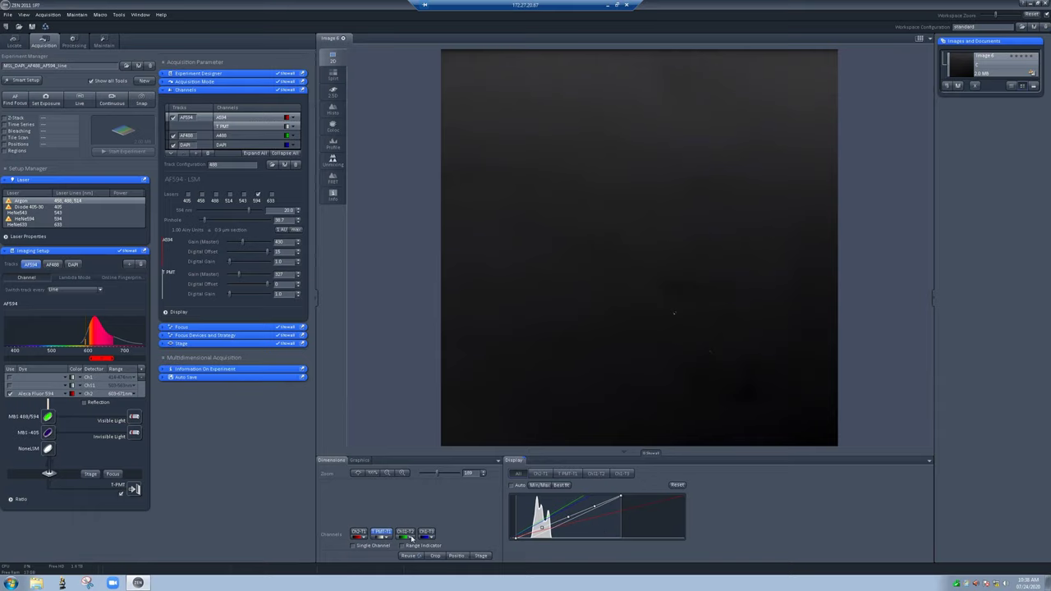
pyautogui.click(567, 474)
pyautogui.moveTo(592, 494); pyautogui.dragTo(561, 493)
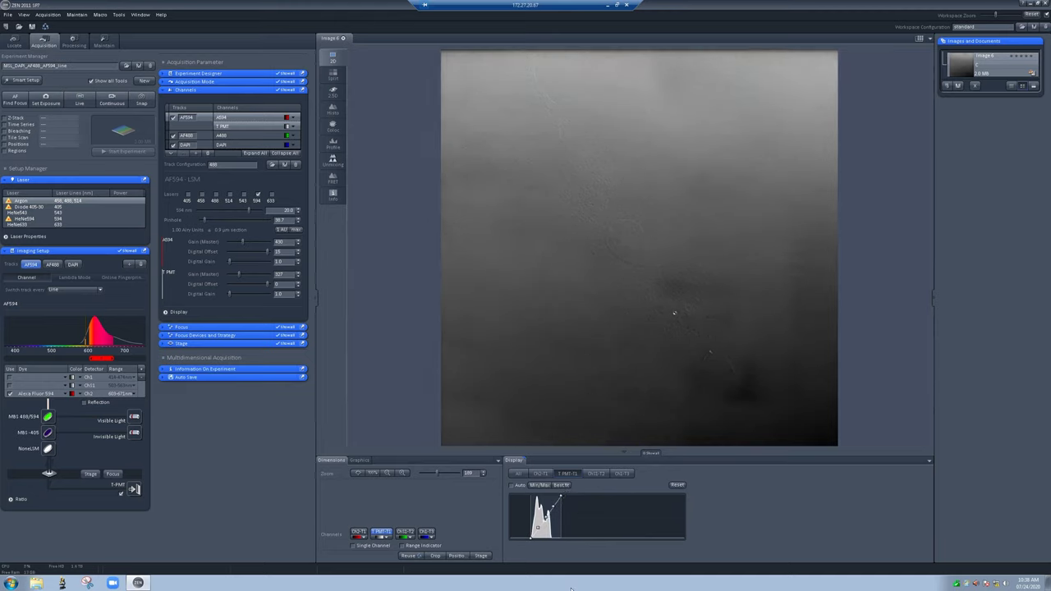
pyautogui.click(362, 533)
pyautogui.click(405, 533)
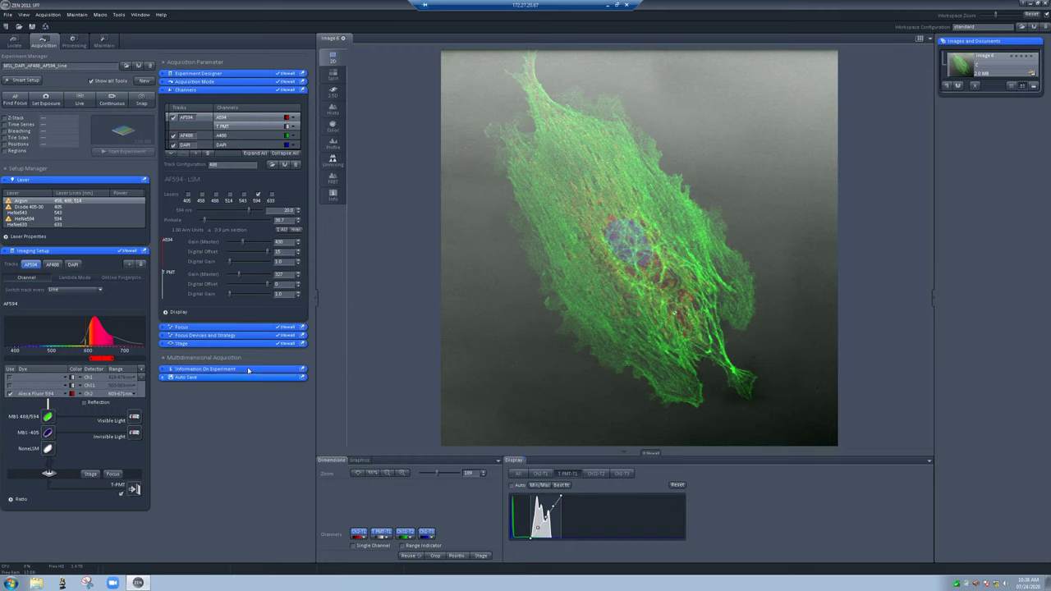
# Enable Tile Scan in the Experiment Manager and run a brief Live scan of the cell
pyautogui.click(6, 137)
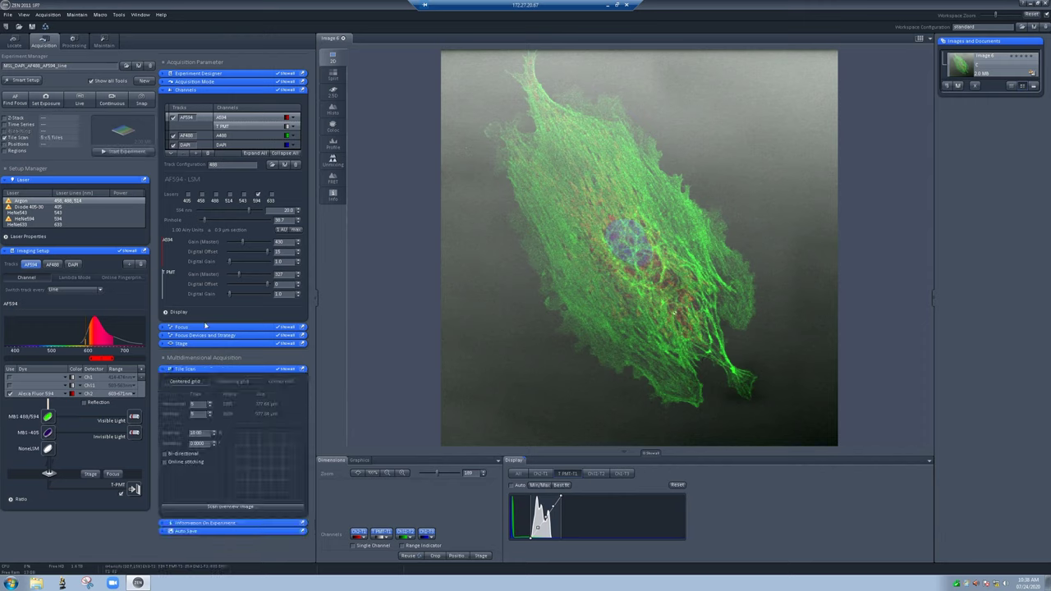
pyautogui.click(80, 103)
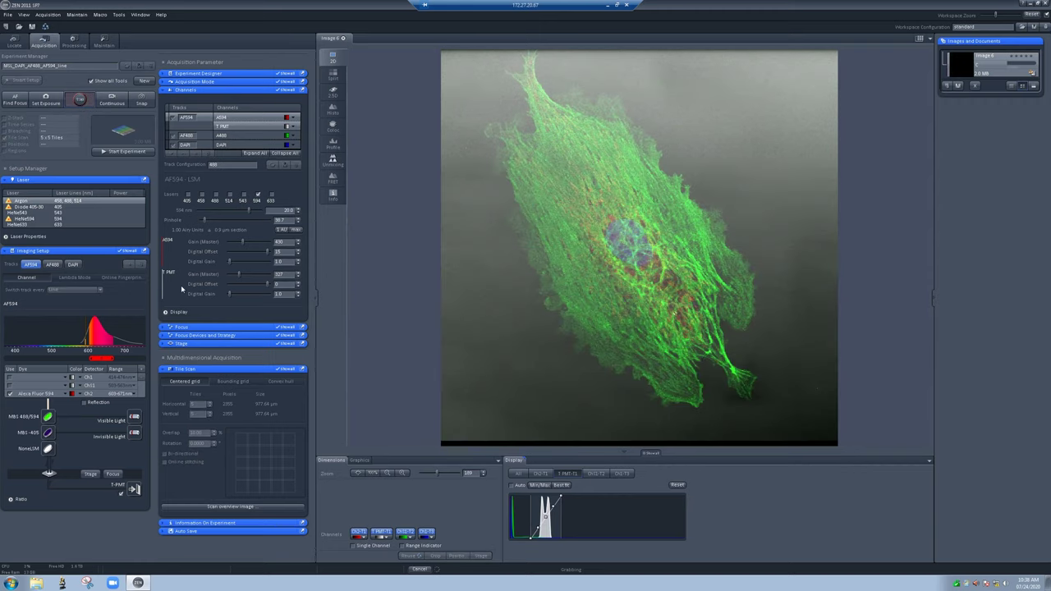
pyautogui.click(80, 99)
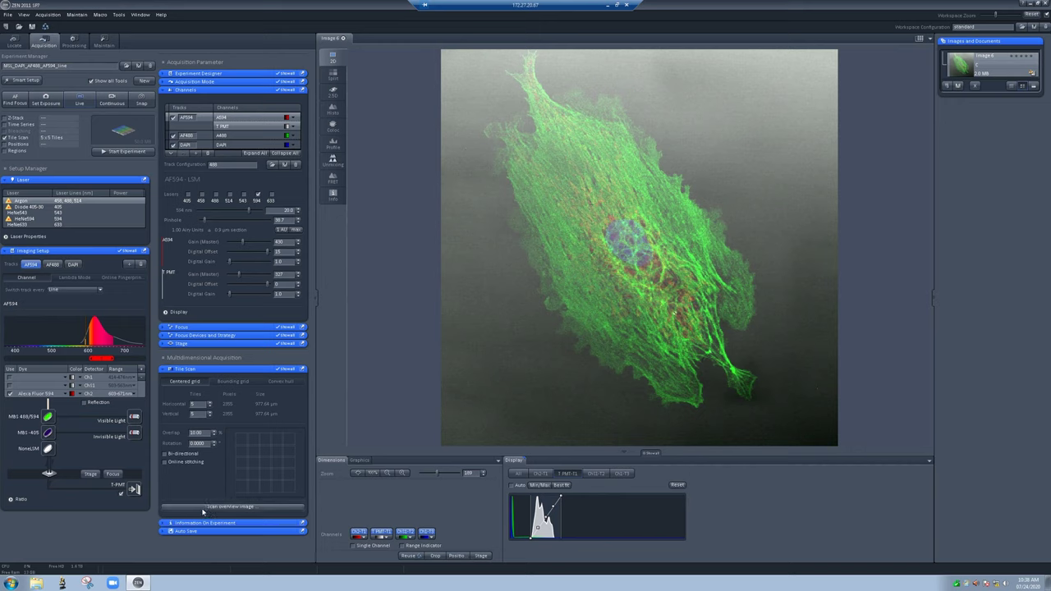
# Start the 5 × 5 overview scan with the Plan-Apochromat 40x/1.4 Oil DIC M27 objective
pyautogui.click(202, 511)
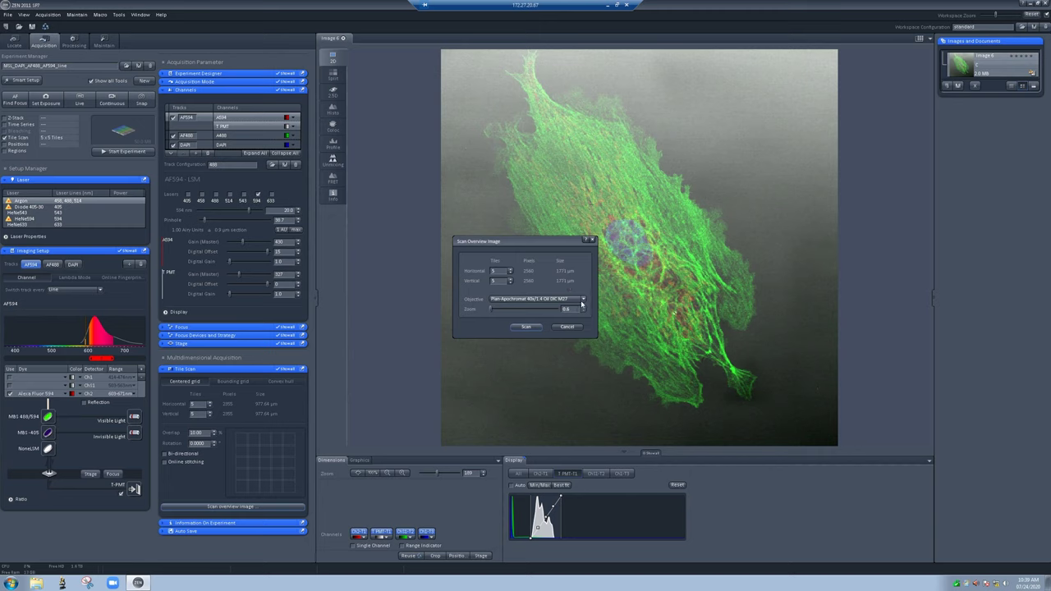
pyautogui.click(572, 299)
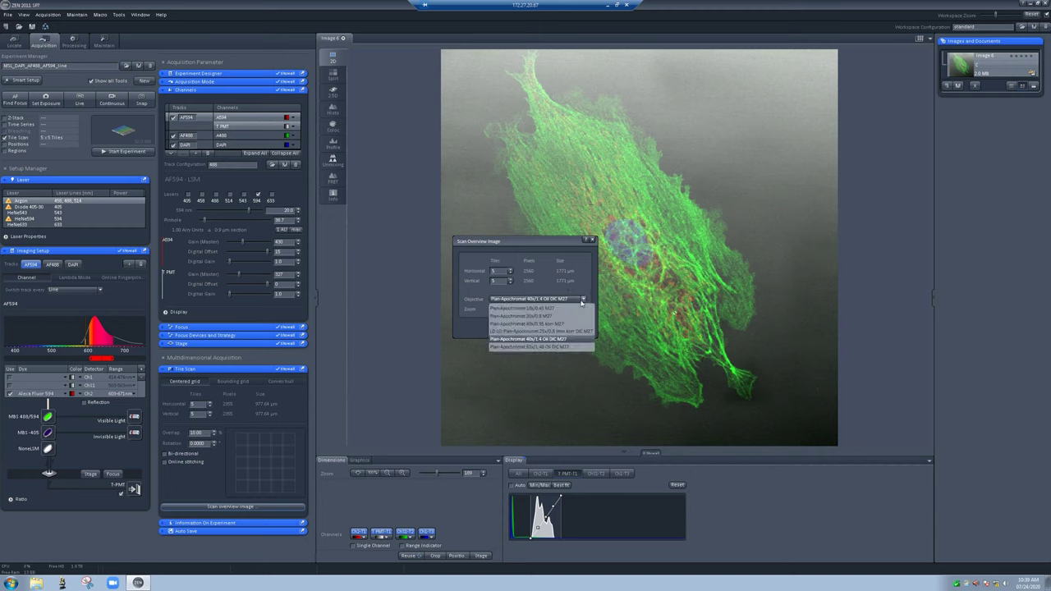
pyautogui.click(537, 339)
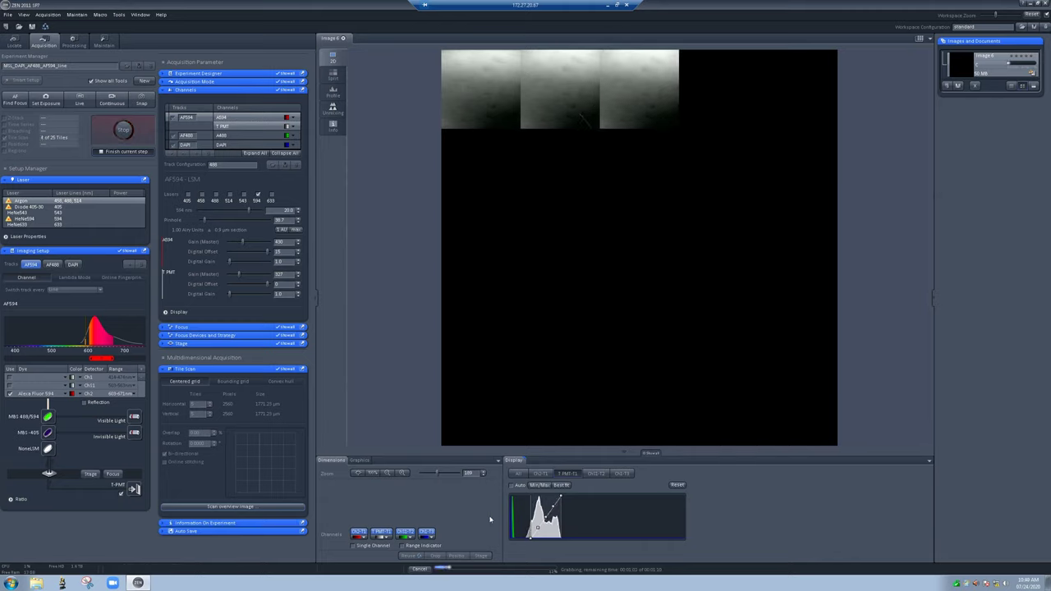
# Hide the T-PMT channel and raise the white points of Ch1-T1 and green Ch2-T2 on the overview
pyautogui.click(382, 532)
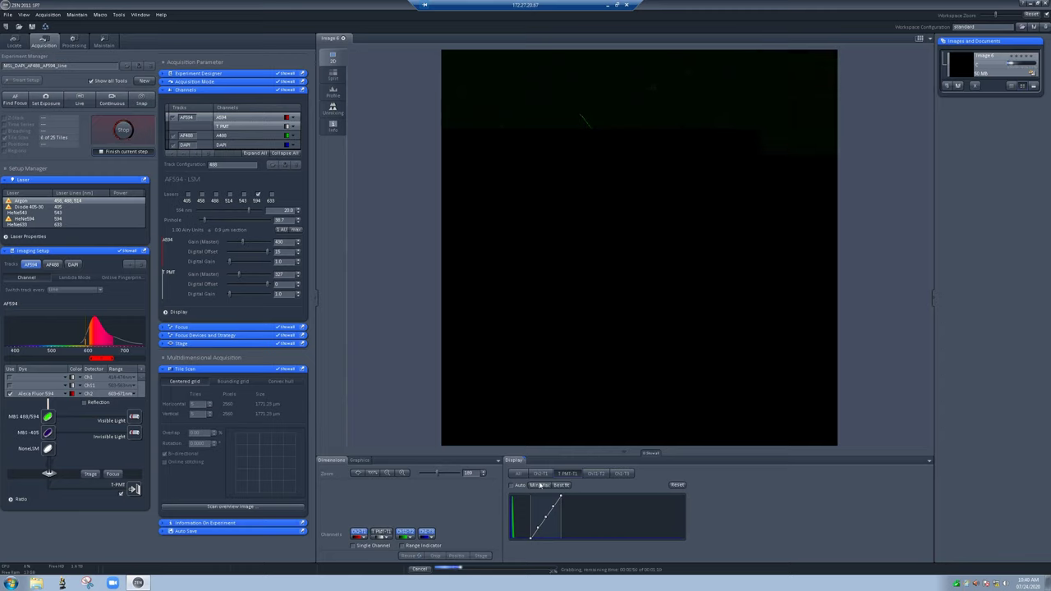
pyautogui.click(540, 473)
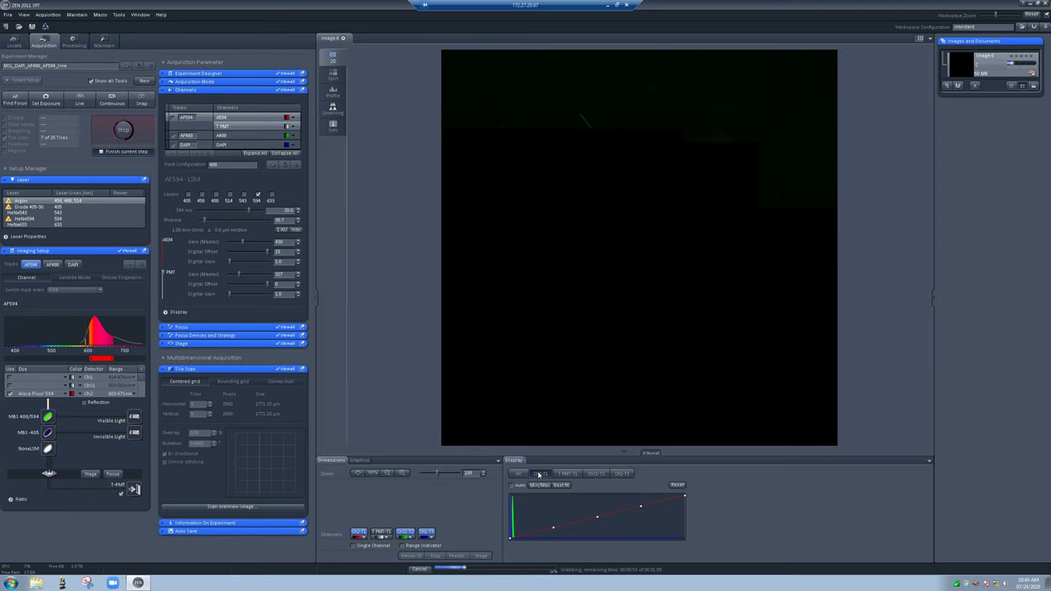
pyautogui.moveTo(685, 496); pyautogui.dragTo(536, 492)
pyautogui.click(597, 475)
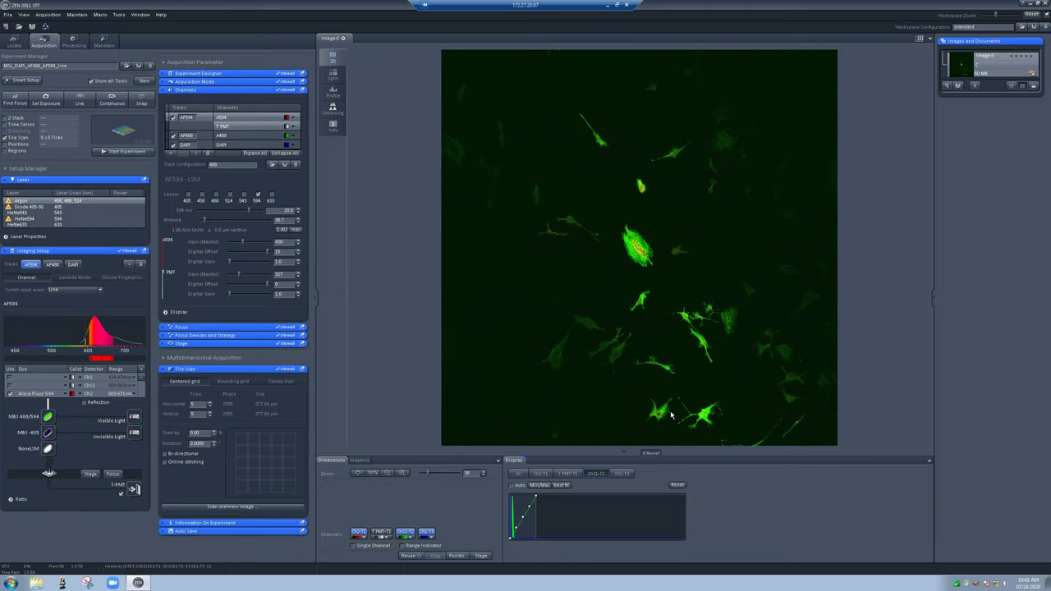
# Use Stage to frame the bottom overview cell, snap it as Image 7, and return to Image 6
pyautogui.click(480, 555)
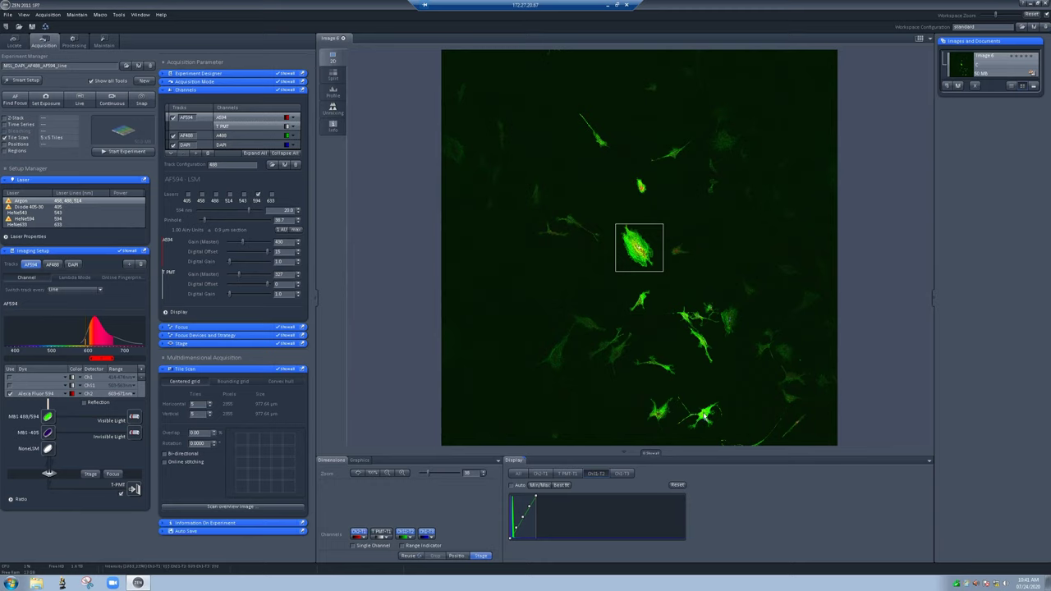
pyautogui.click(706, 416)
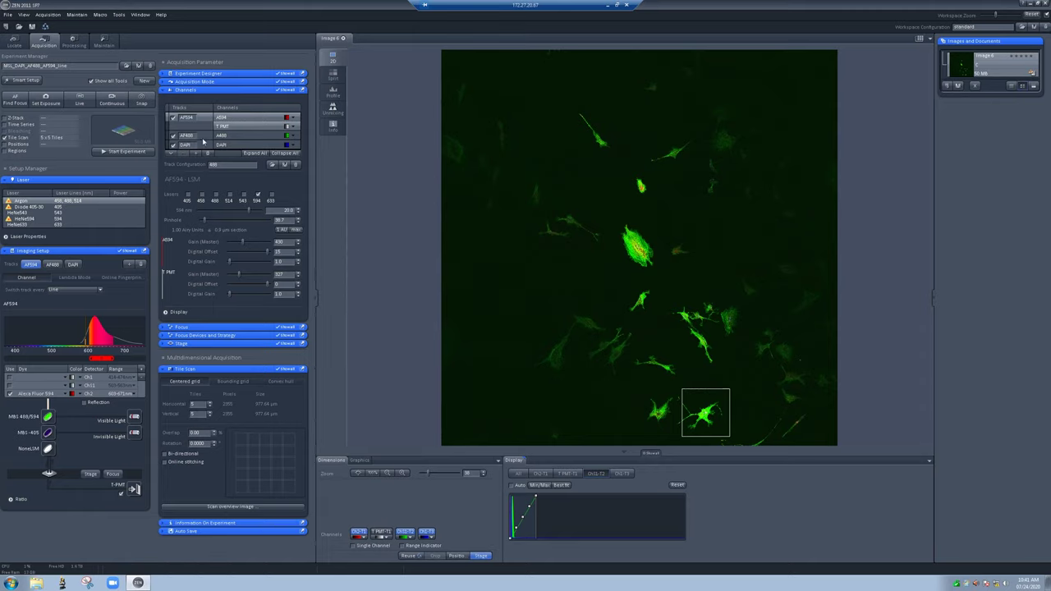
pyautogui.click(140, 99)
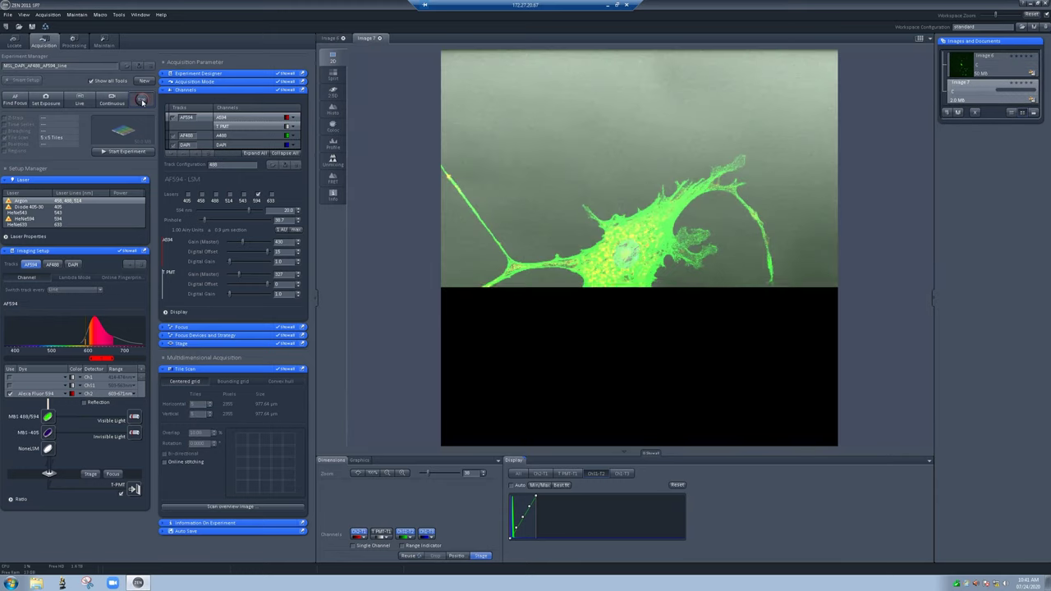
pyautogui.click(329, 38)
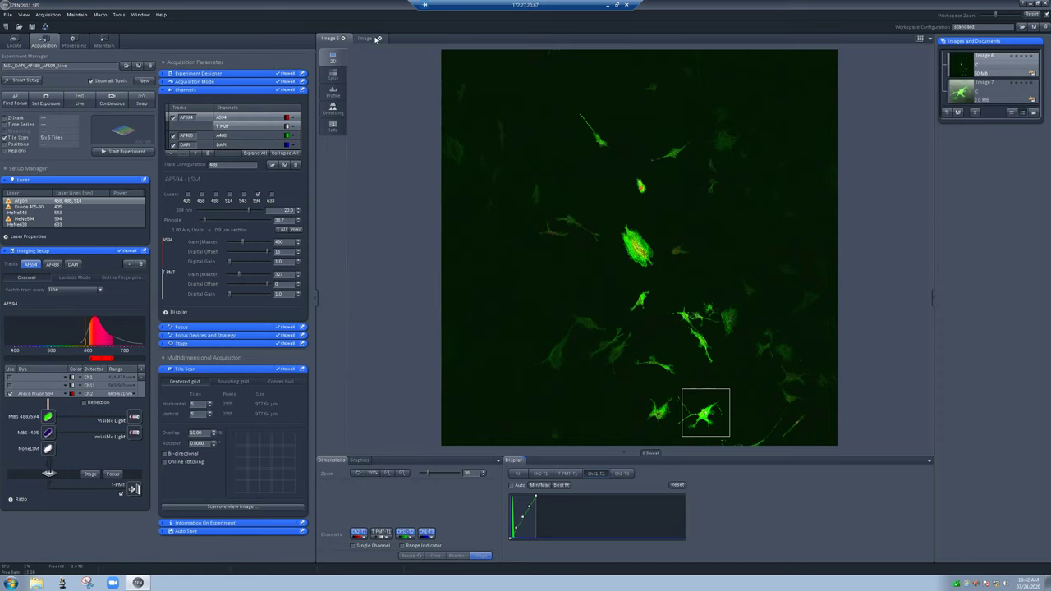
# Split the viewer into 2 containers with the Image 6 overview left and Image 7 right
pyautogui.click(365, 38)
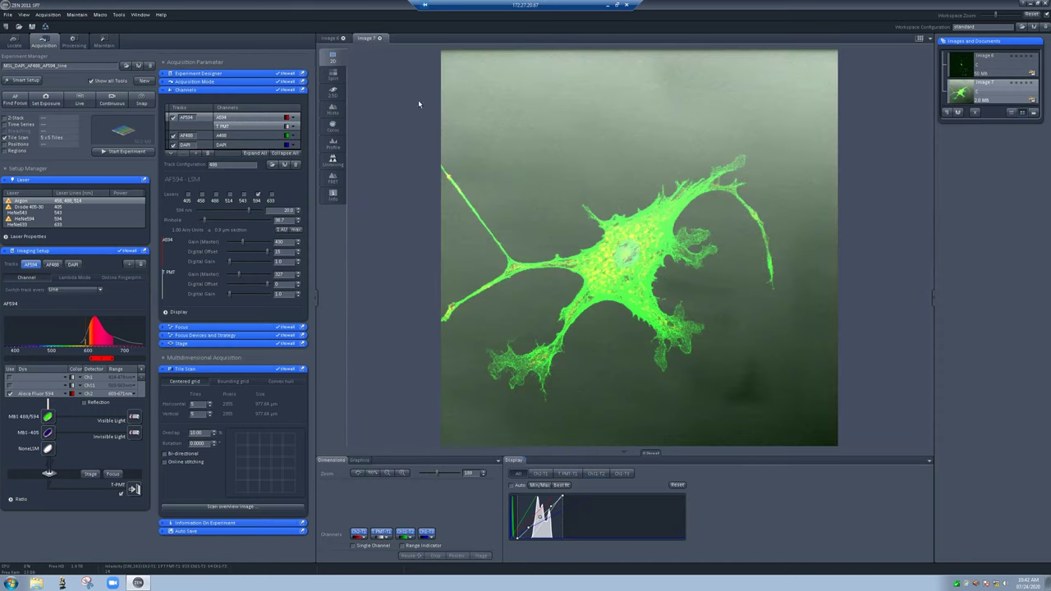
pyautogui.click(330, 39)
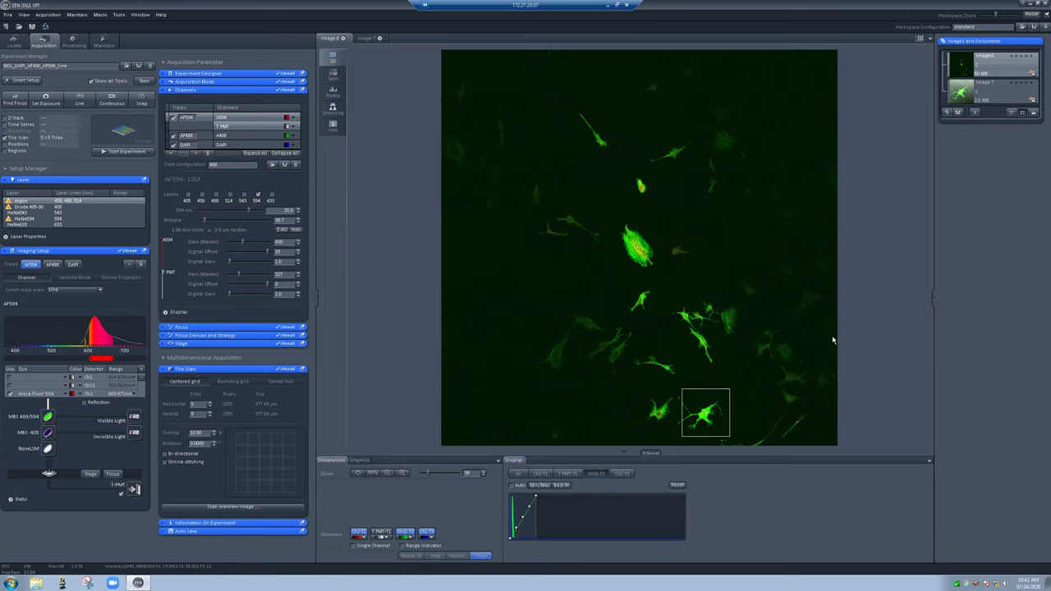
pyautogui.rightClick(336, 43)
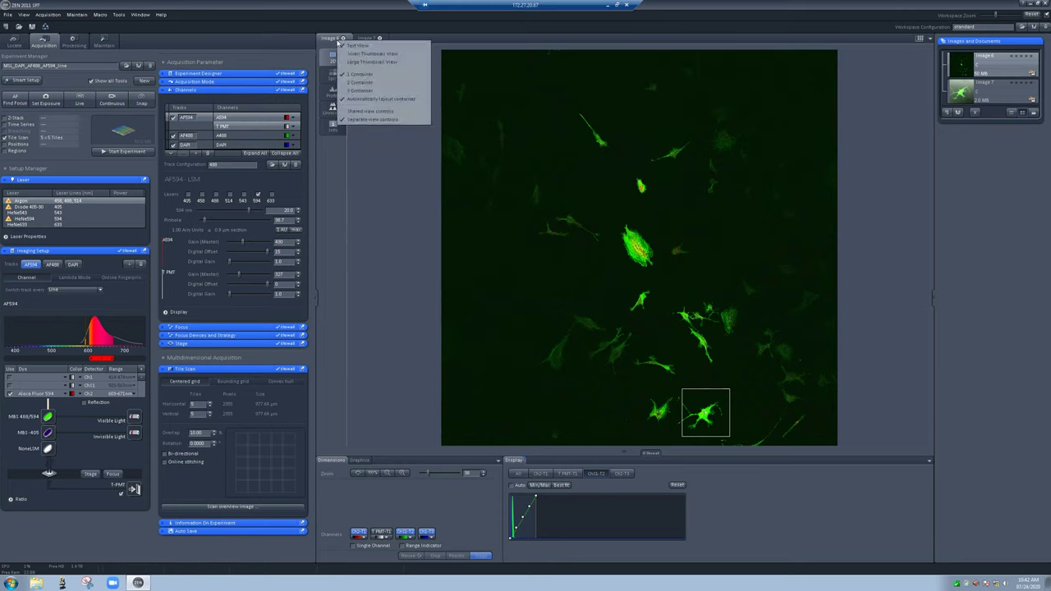
pyautogui.click(357, 83)
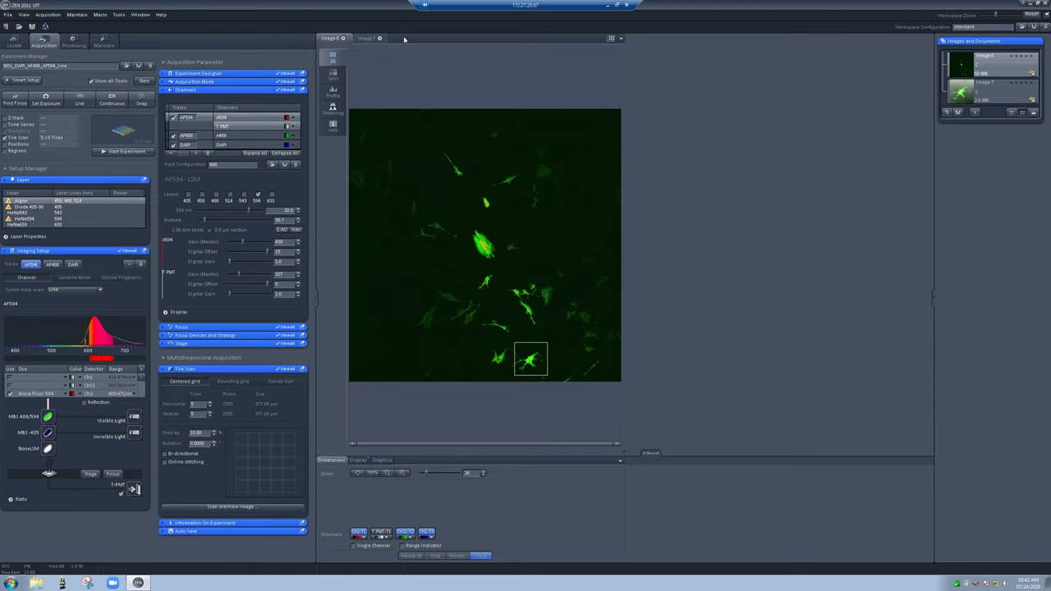
pyautogui.moveTo(366, 38); pyautogui.dragTo(738, 82)
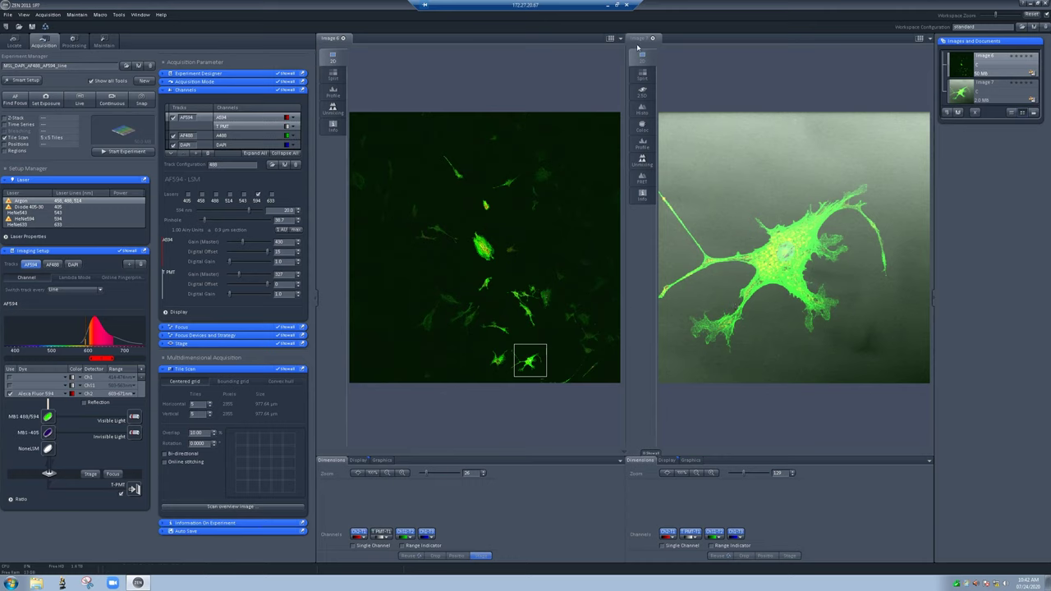
# Live-scan the zoomed Image 7 area with the T-PMT channel hidden, fluorescence only
pyautogui.click(638, 38)
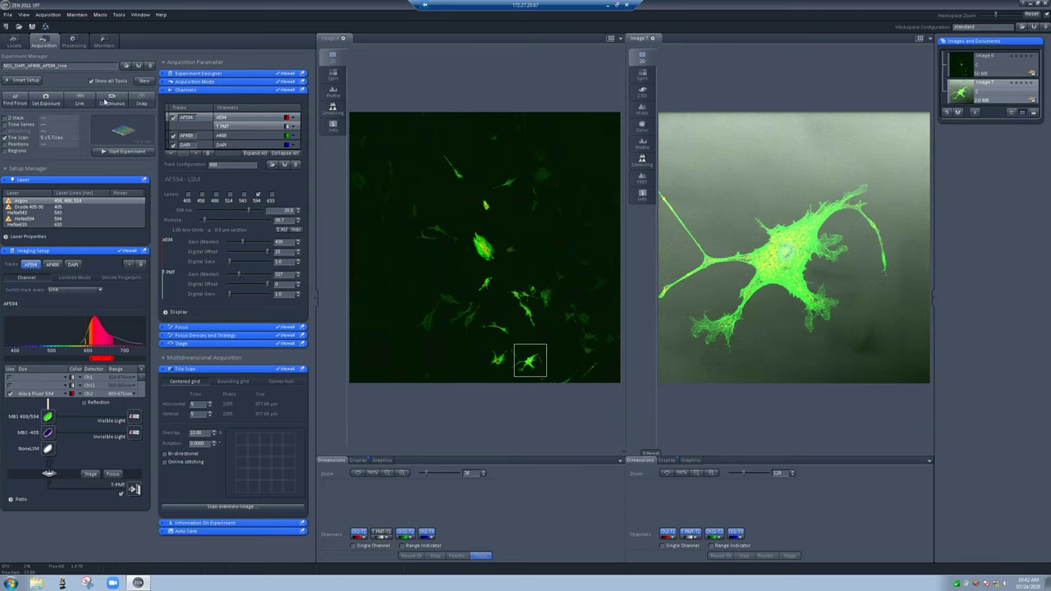
pyautogui.click(80, 99)
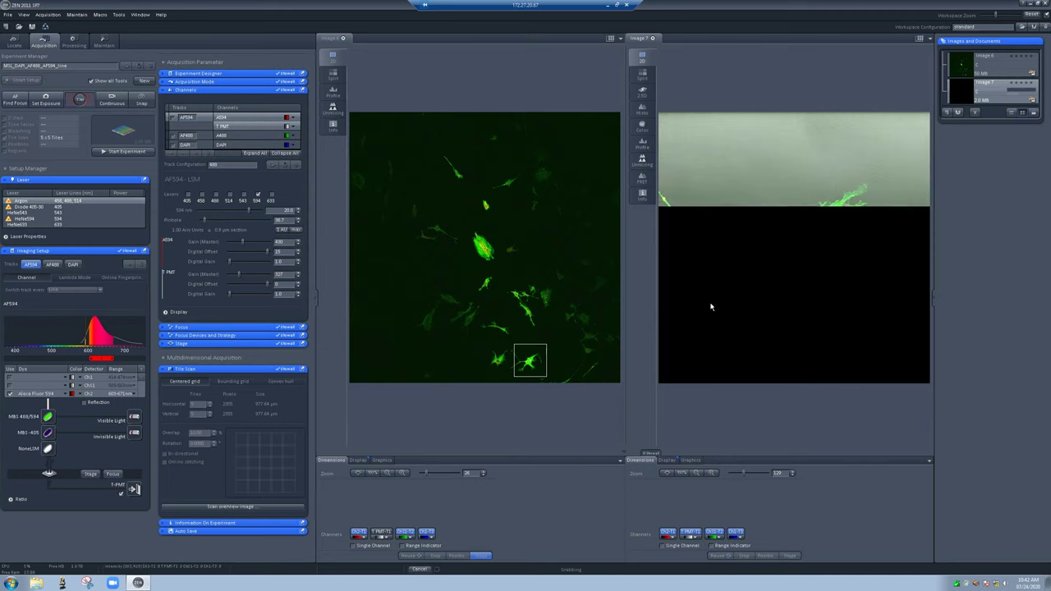
pyautogui.click(689, 532)
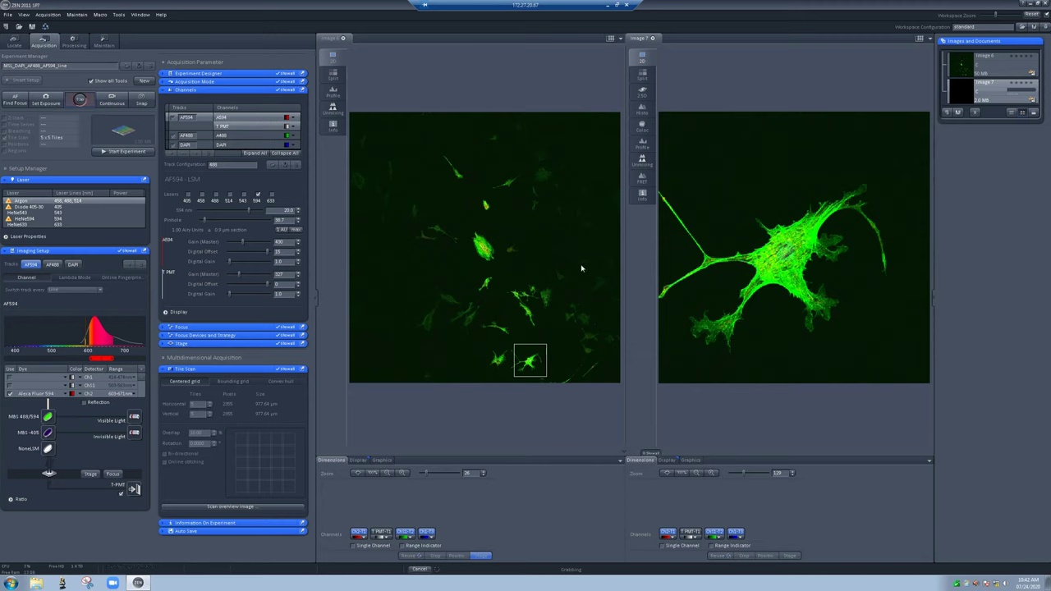
# Reposition the scan frame across three different cells on the tile overview, ending near the top
pyautogui.click(482, 247)
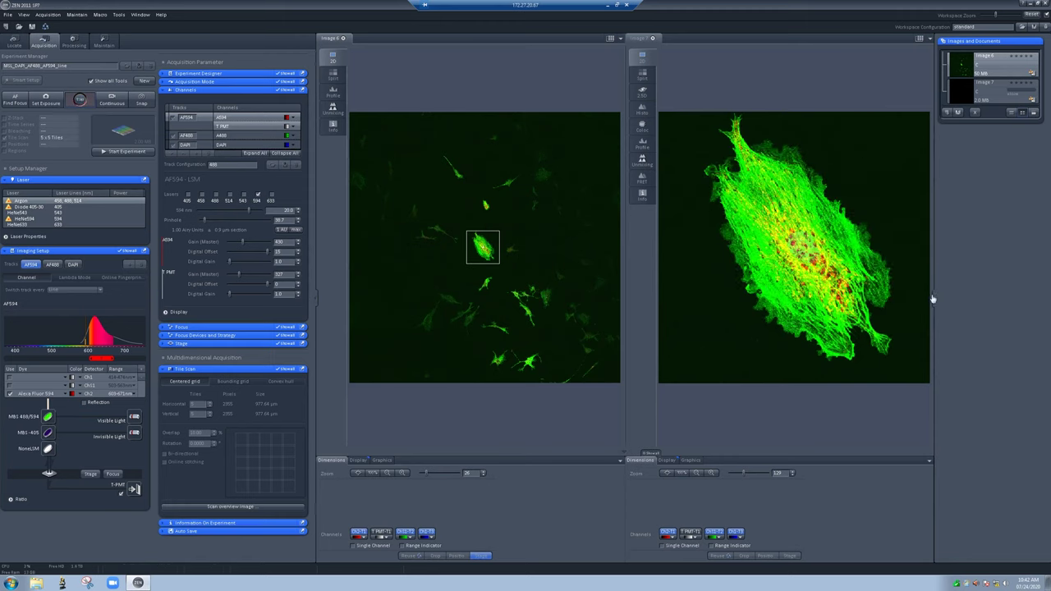
pyautogui.click(457, 173)
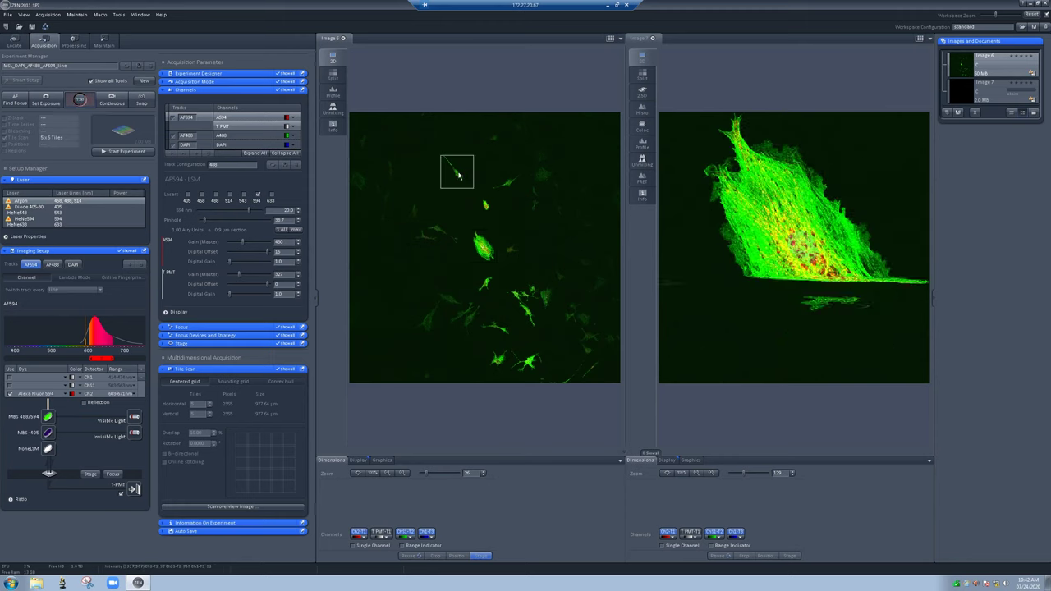
pyautogui.click(541, 176)
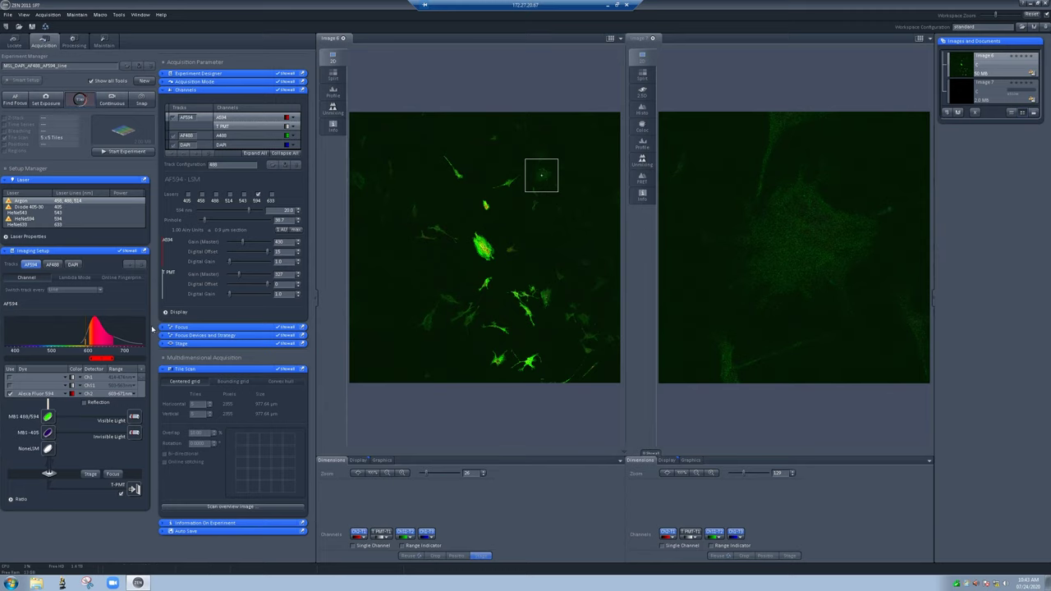
pyautogui.click(176, 327)
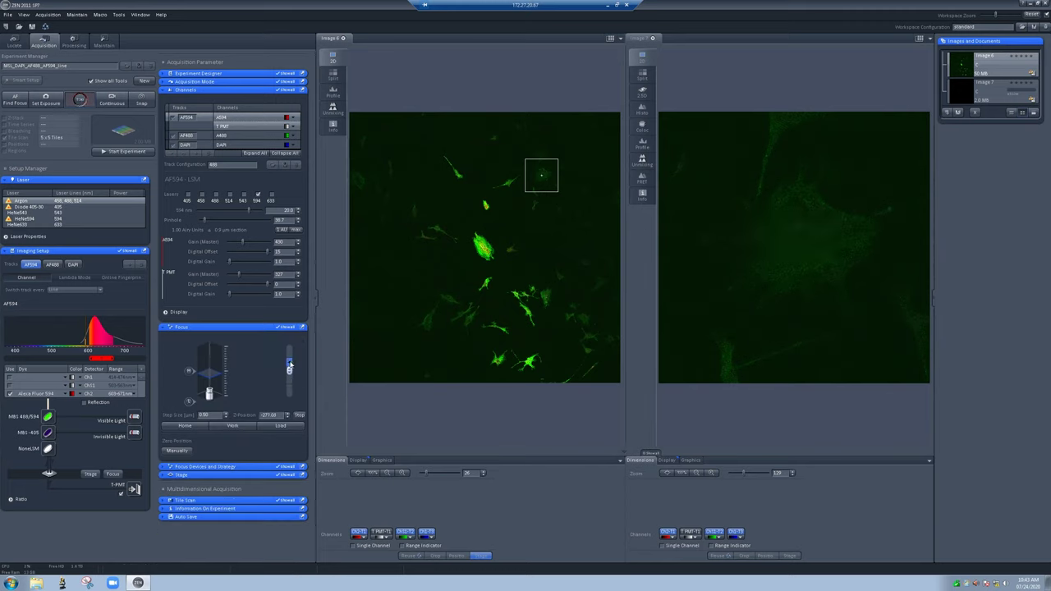
# Live-scan into a new Image 8 and dock it in the right viewer beside the overview
pyautogui.moveTo(288, 362); pyautogui.dragTo(291, 383)
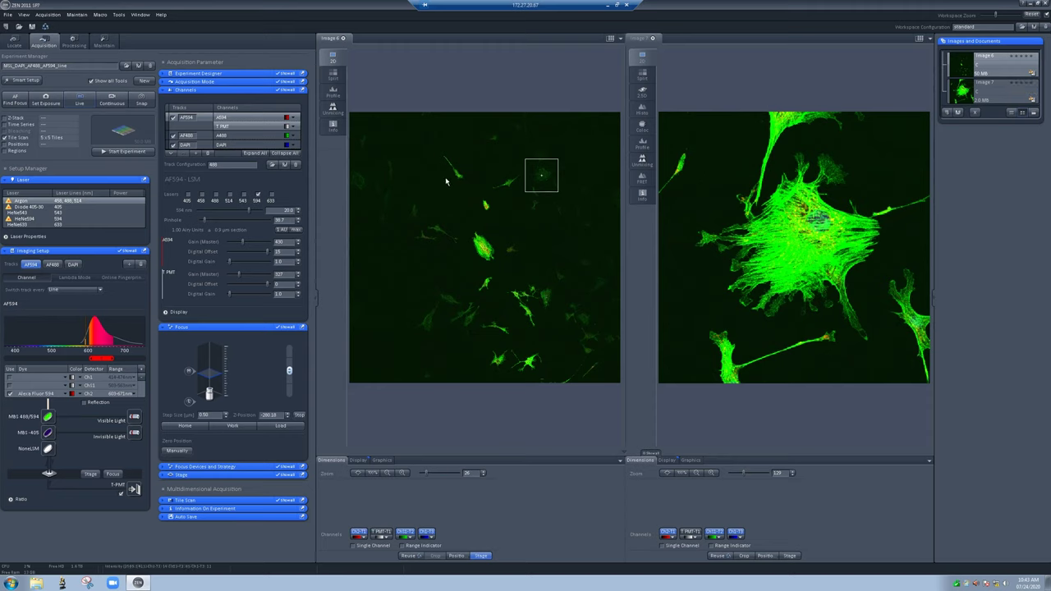
pyautogui.click(77, 102)
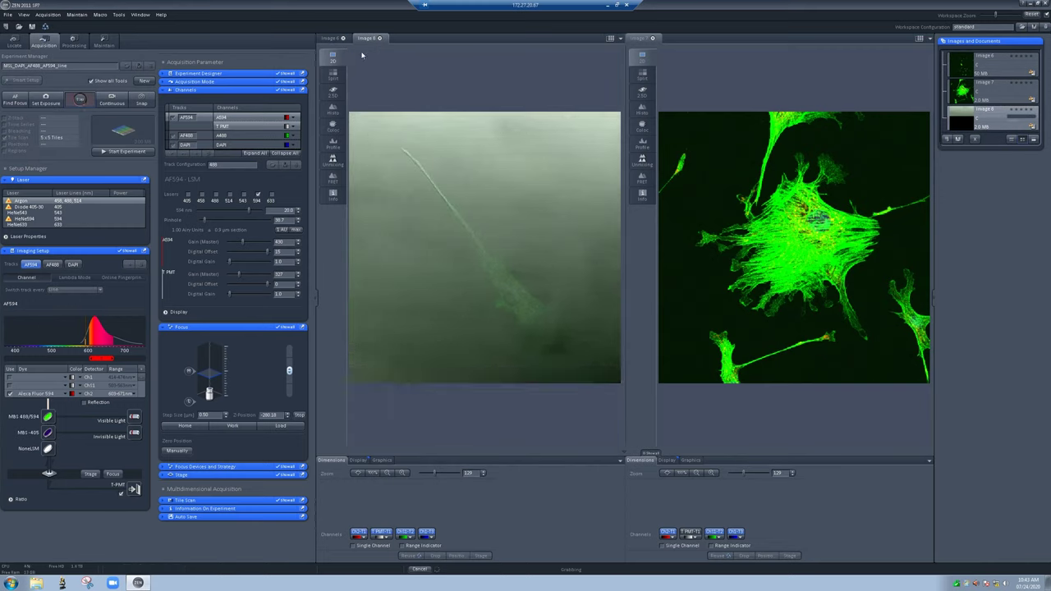
pyautogui.moveTo(391, 41); pyautogui.dragTo(697, 41)
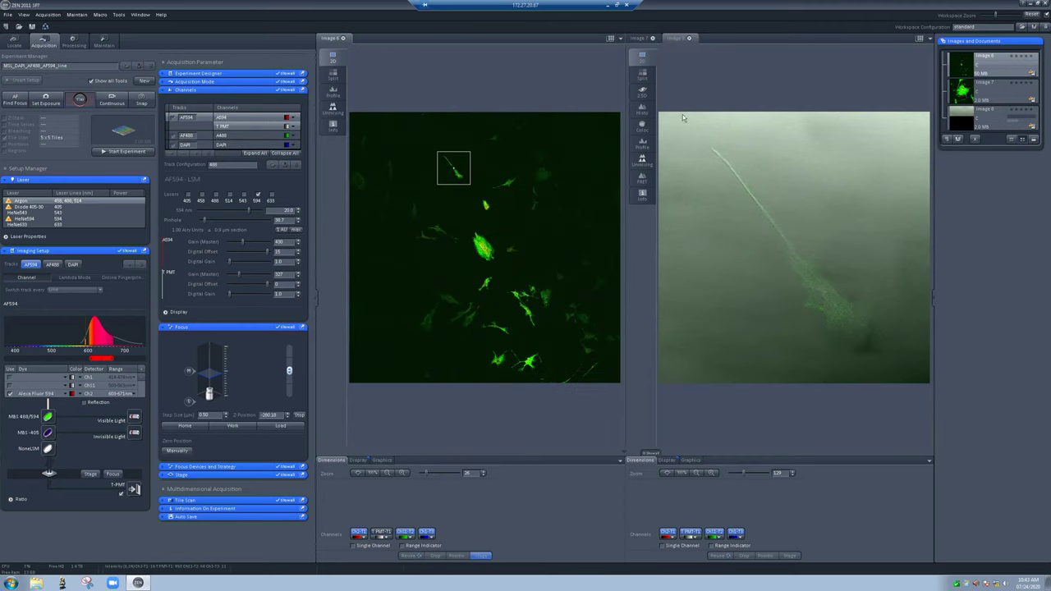
pyautogui.click(673, 39)
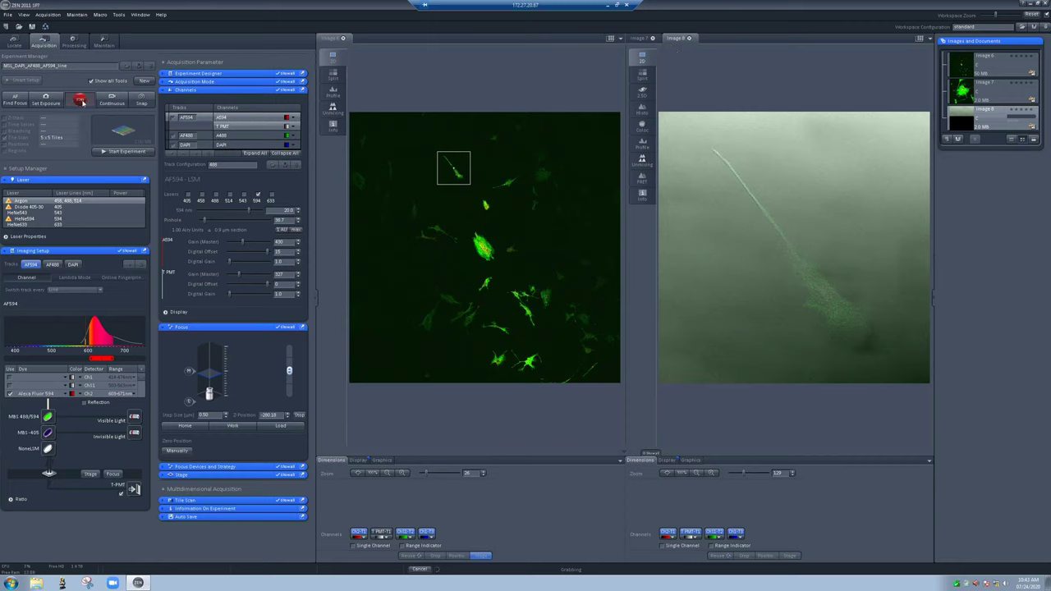
pyautogui.click(81, 102)
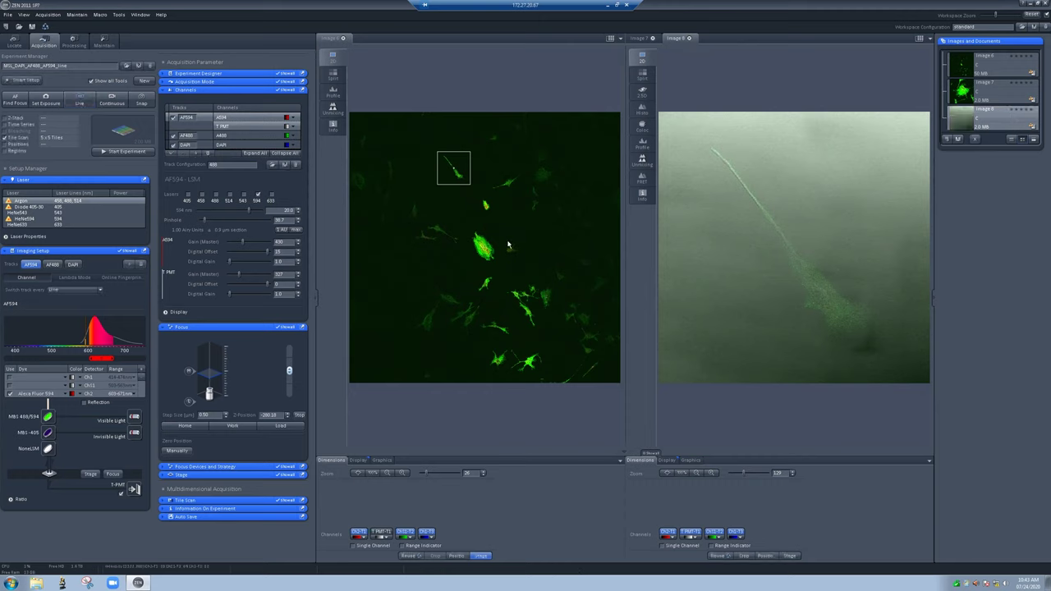
# Frame the central overview cell, focus it sharply, hide T-PMT, and adjust the display white point
pyautogui.click(484, 289)
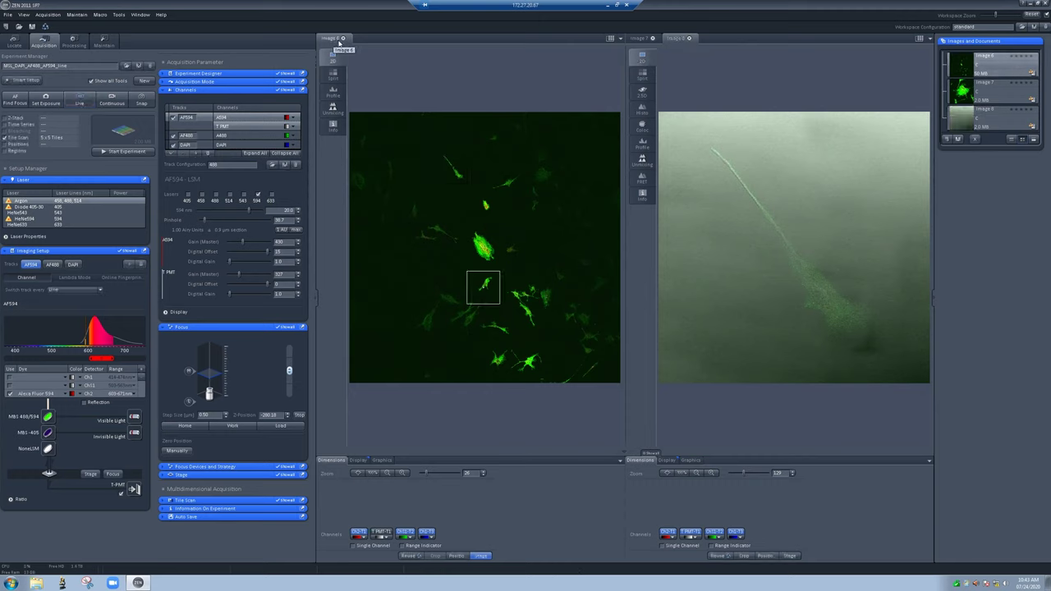
pyautogui.click(713, 77)
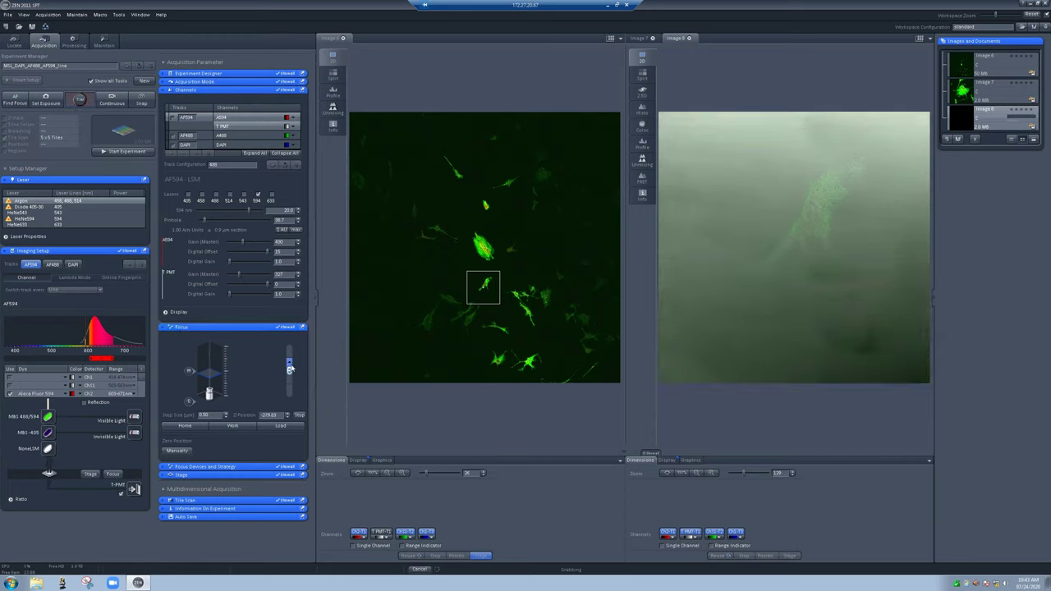
pyautogui.moveTo(289, 366); pyautogui.dragTo(293, 397)
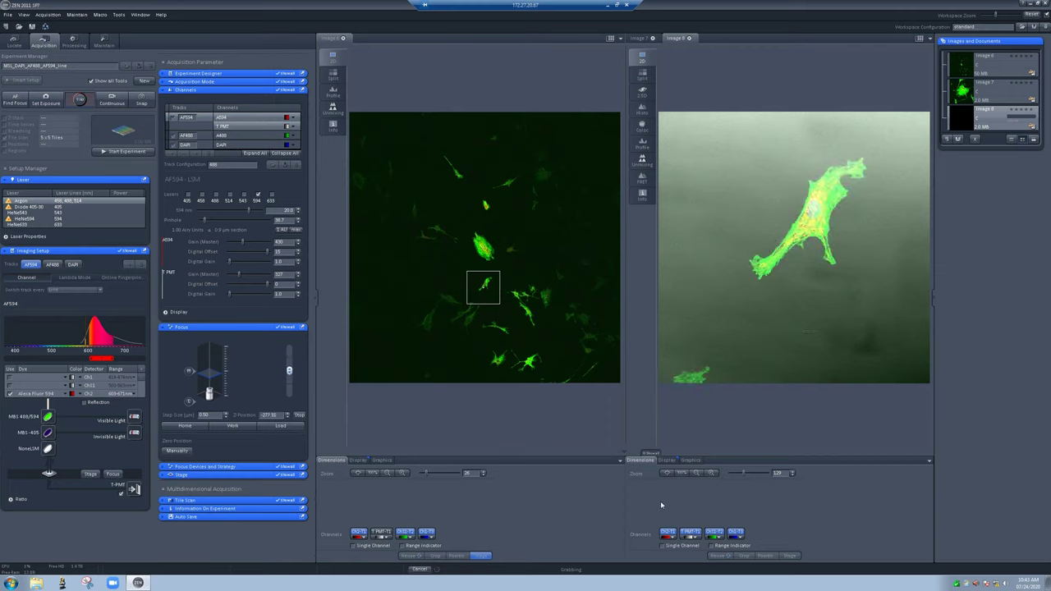
pyautogui.click(697, 532)
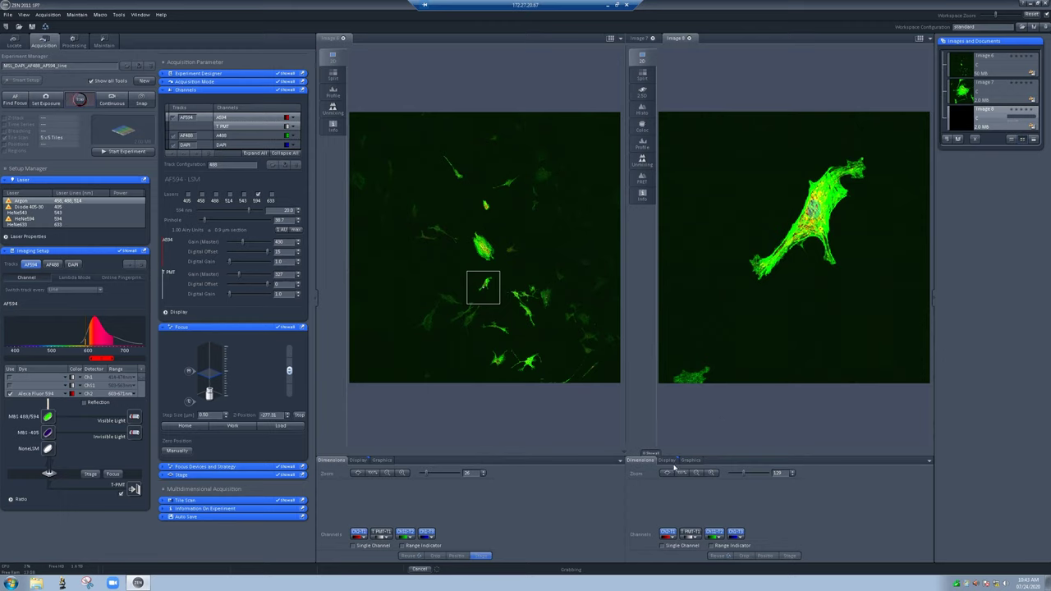
pyautogui.click(668, 461)
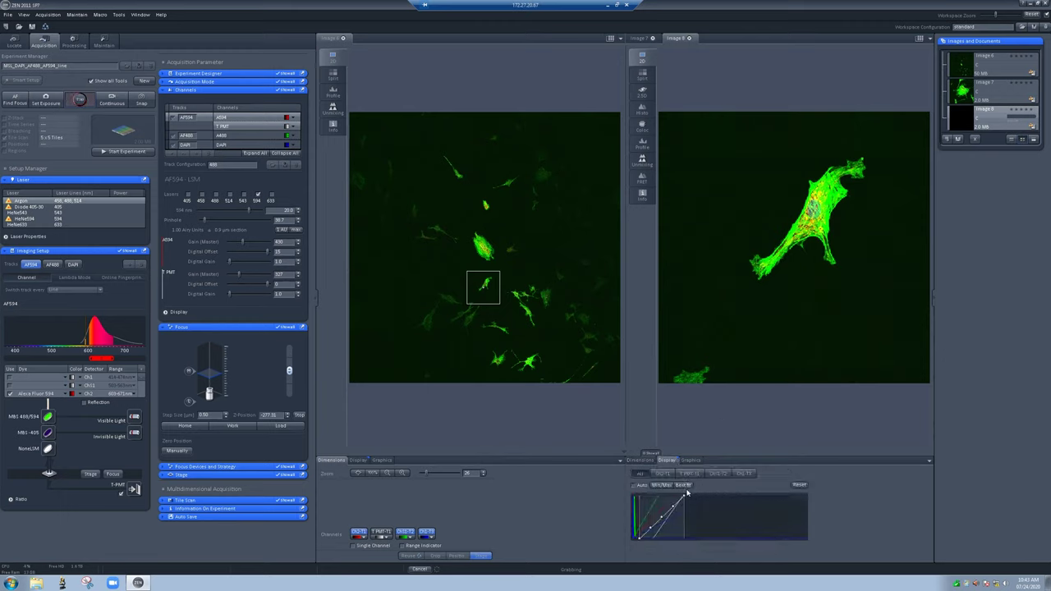
pyautogui.moveTo(684, 498); pyautogui.dragTo(708, 495)
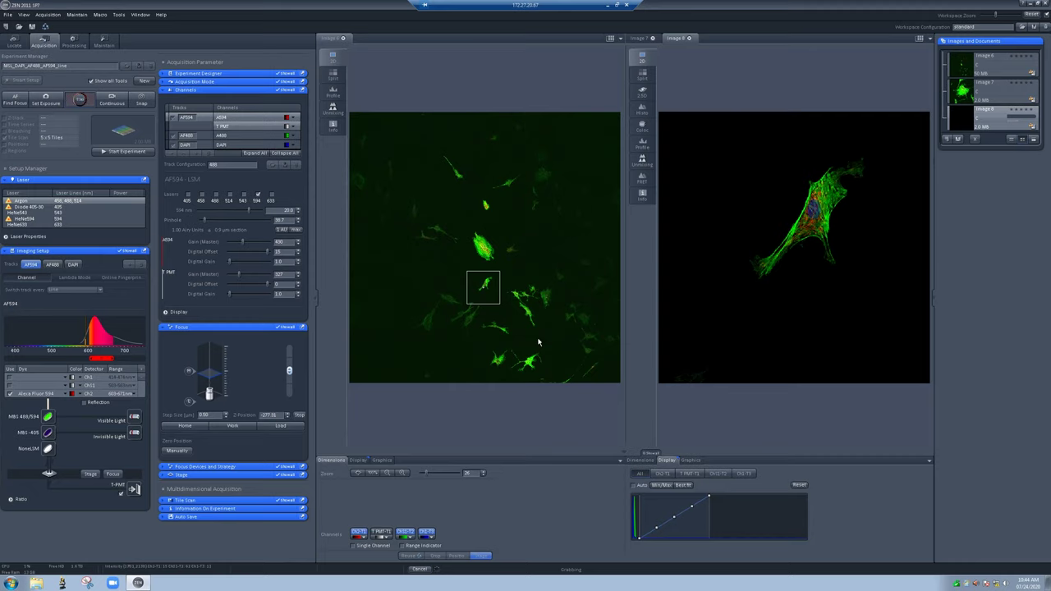
# Stop the live scan and open, then cancel, the tile scan overview image dialog
pyautogui.click(205, 498)
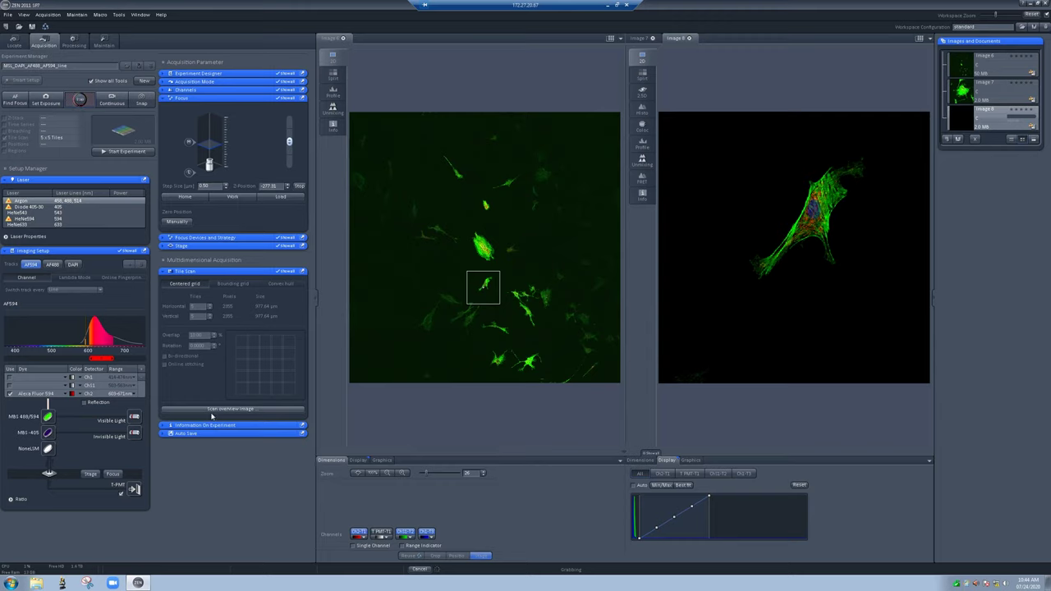
pyautogui.click(87, 105)
pyautogui.click(256, 410)
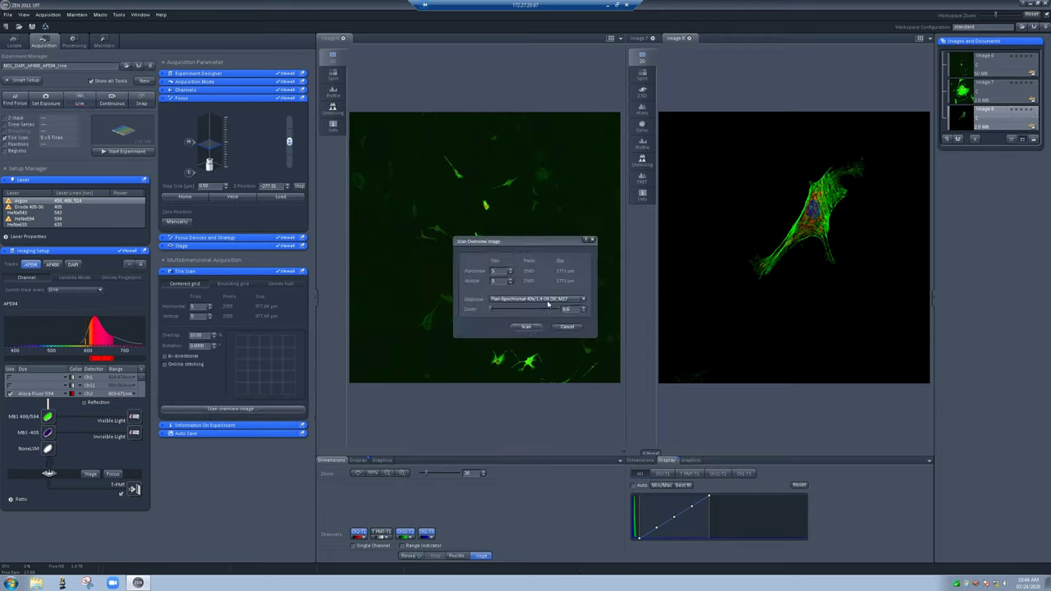
pyautogui.click(567, 327)
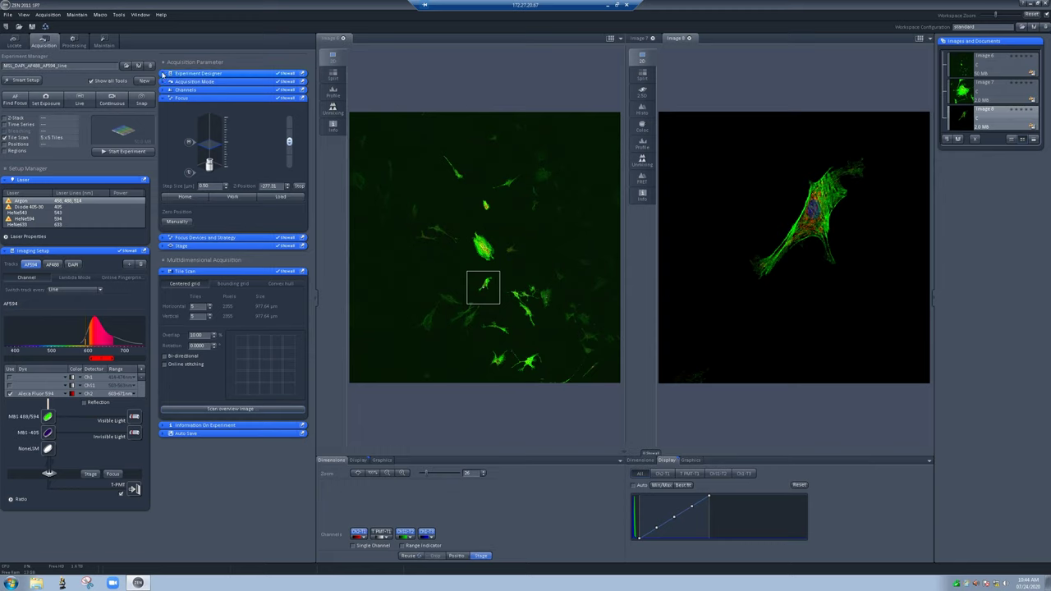
# Collapse the Experiment Designer and Channels sections and expand Acquisition Mode
pyautogui.click(197, 73)
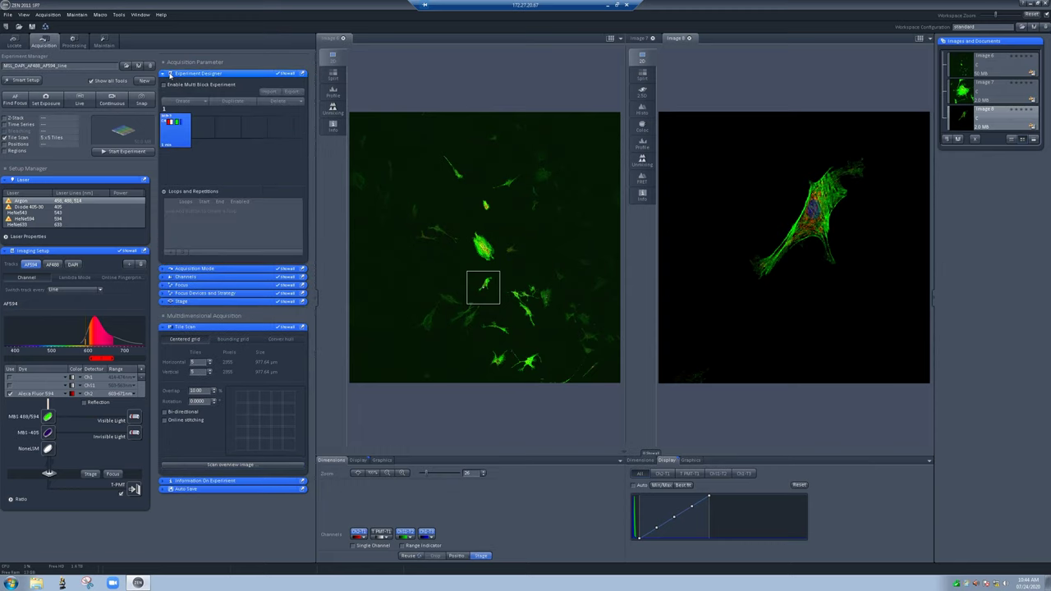
pyautogui.click(171, 73)
pyautogui.click(170, 90)
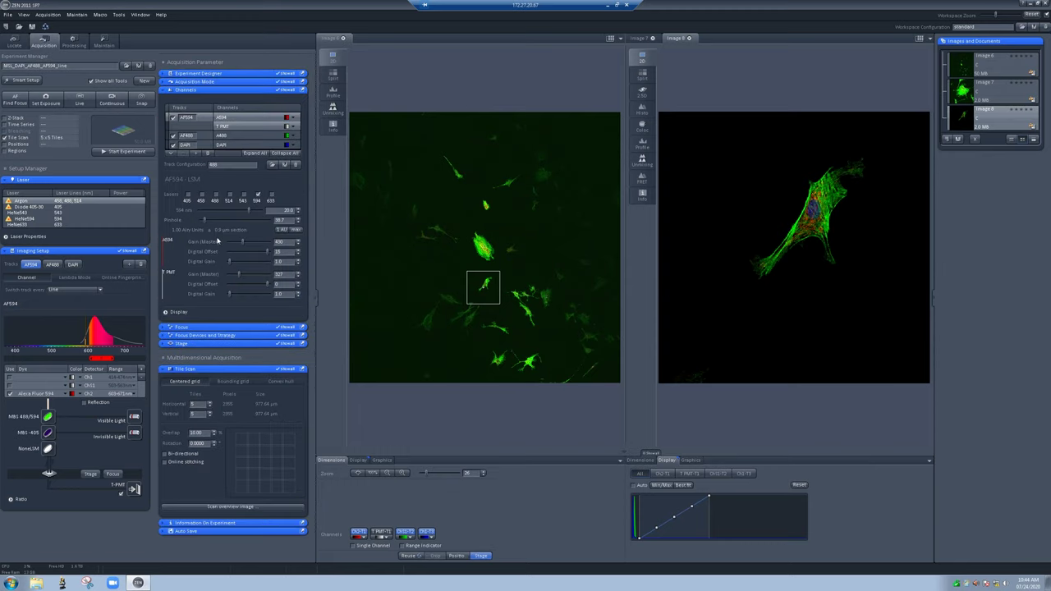
pyautogui.click(177, 90)
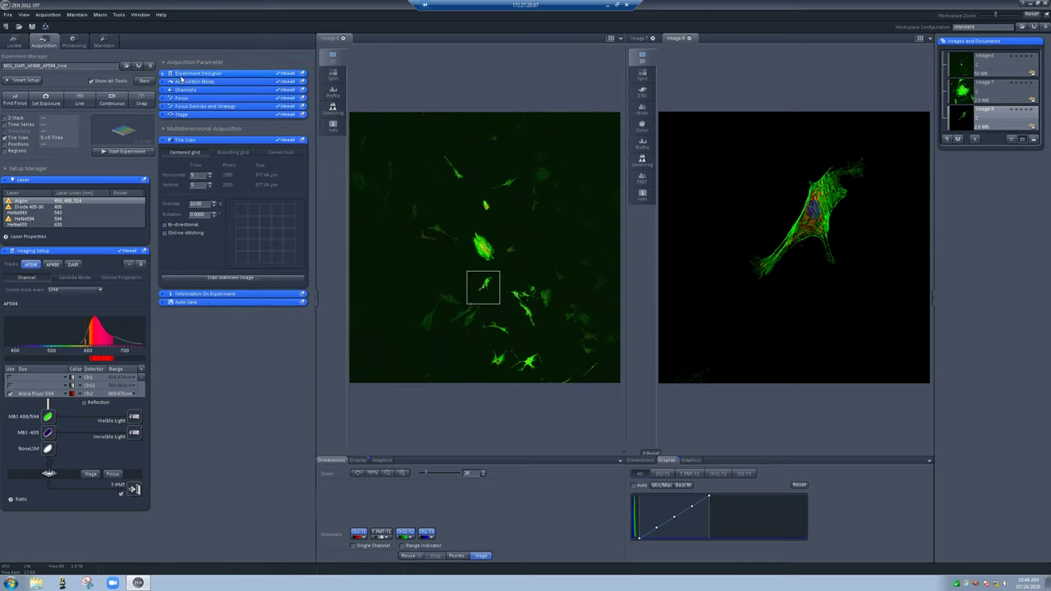
pyautogui.click(182, 82)
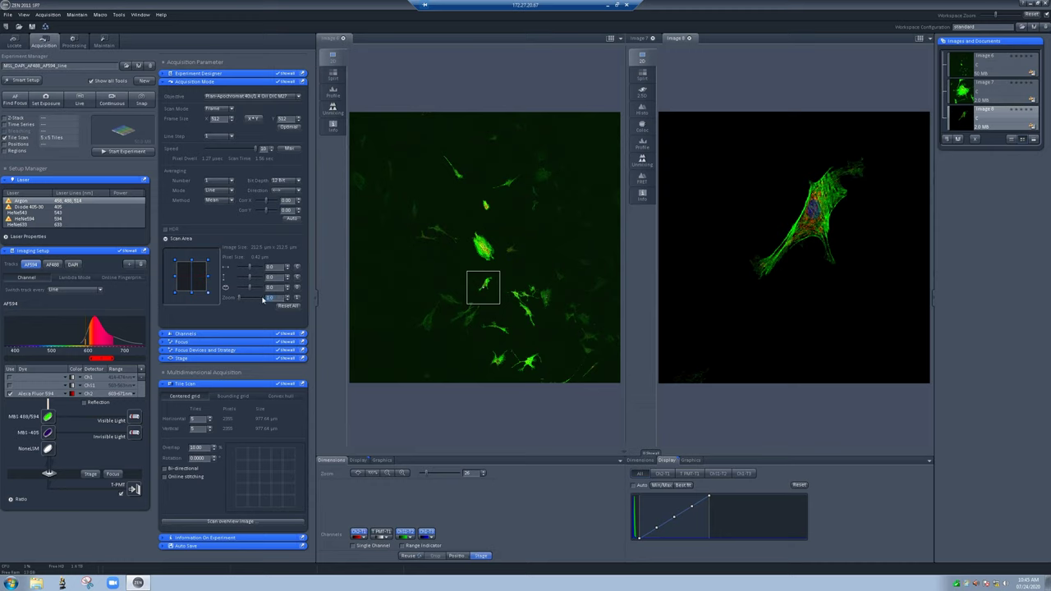
# Snap an image of the chosen cell at zoom 2.0, speed 12 and averaging 4
pyautogui.scroll(-1, 262, 299)
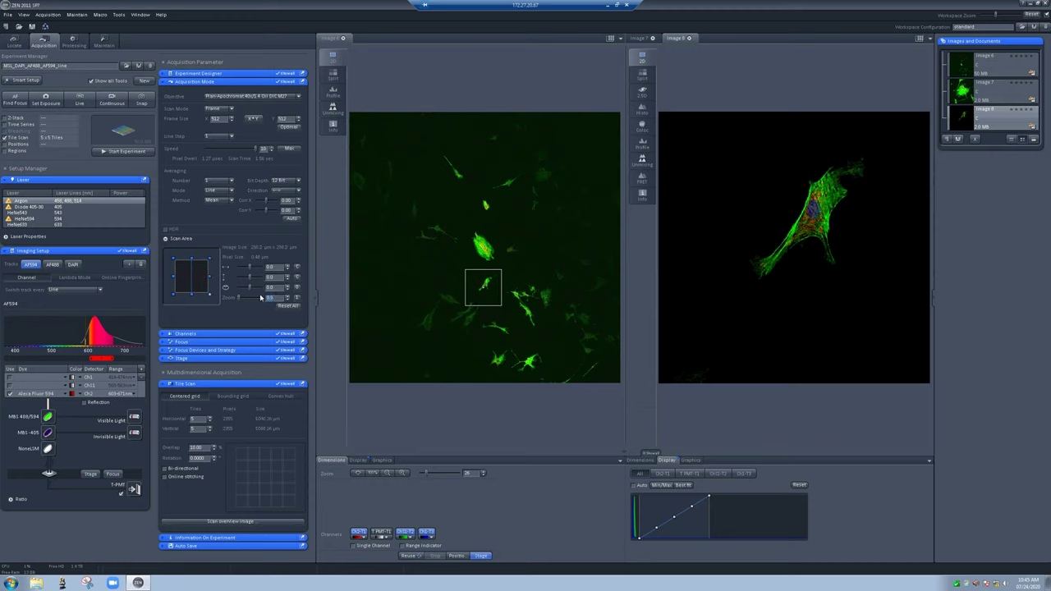
pyautogui.scroll(-1, 265, 299)
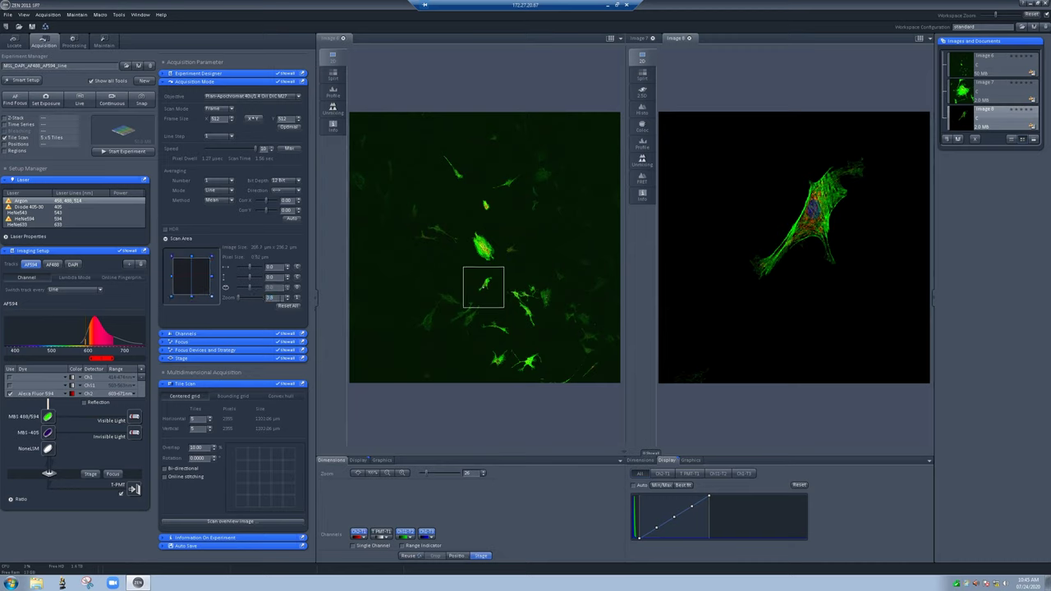
pyautogui.click(230, 293)
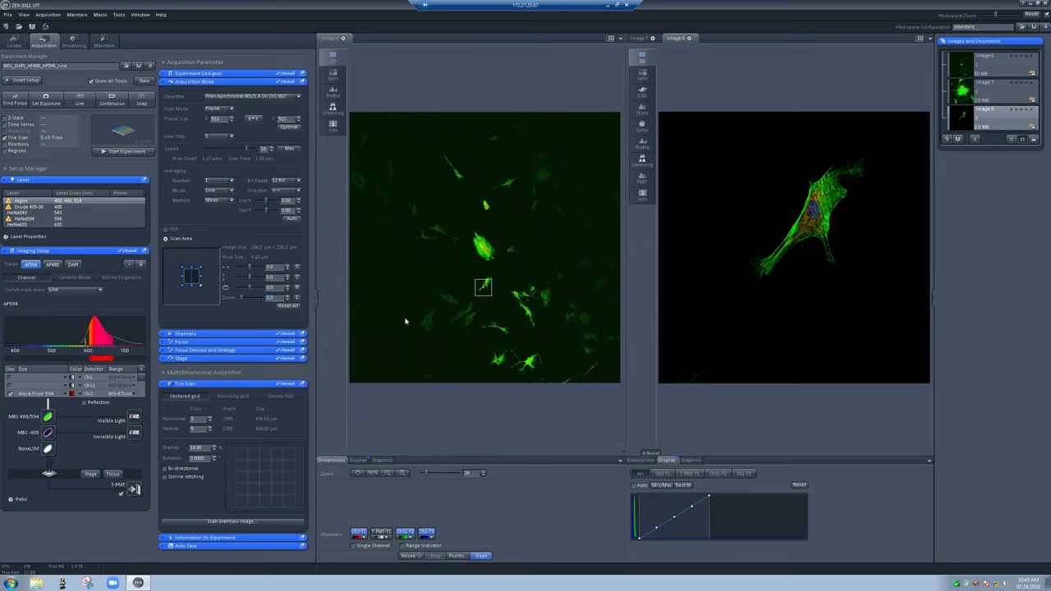
pyautogui.click(484, 285)
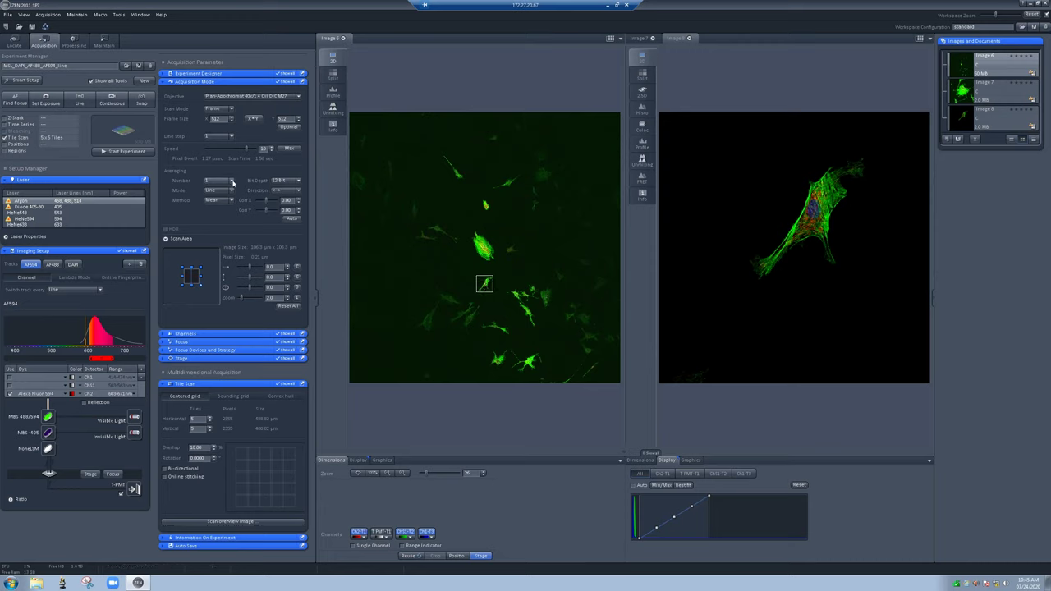
pyautogui.click(288, 148)
pyautogui.click(218, 180)
pyautogui.click(218, 203)
pyautogui.click(669, 61)
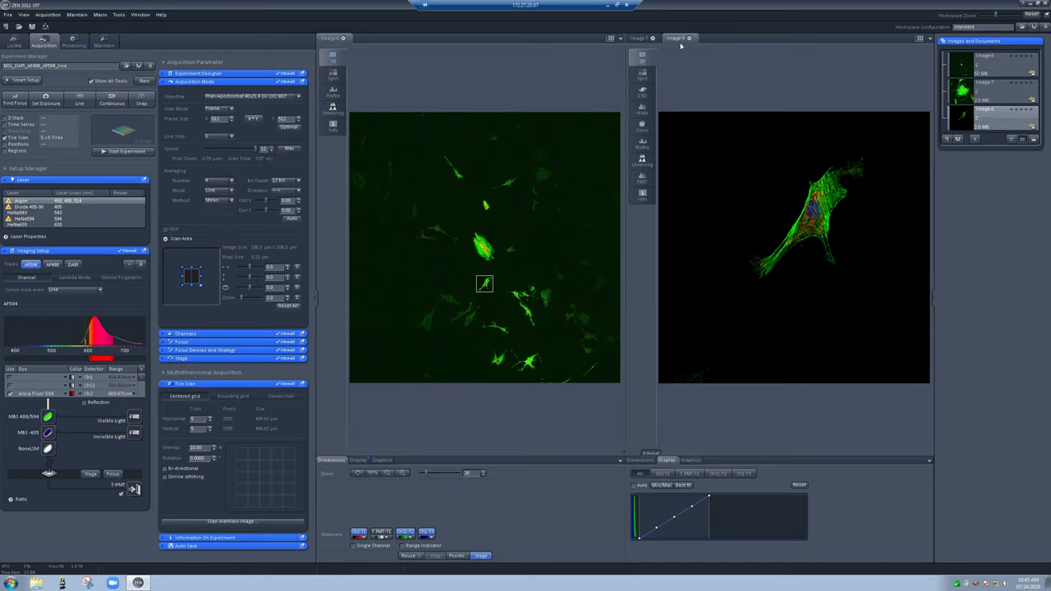
pyautogui.click(142, 101)
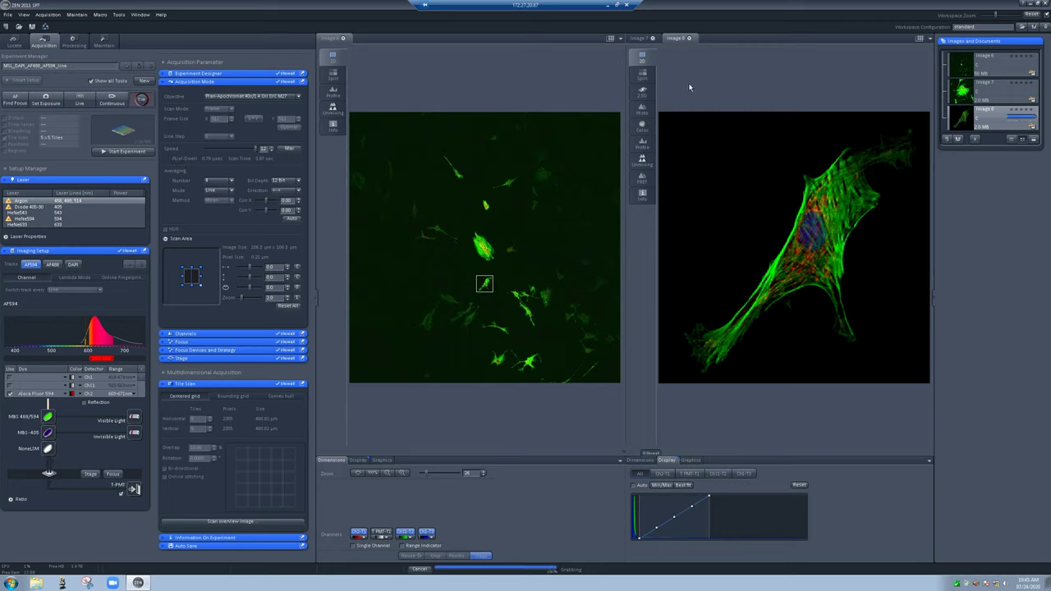
# Save the new cell image as highres.czi
pyautogui.hotkey('ctrl', 's')
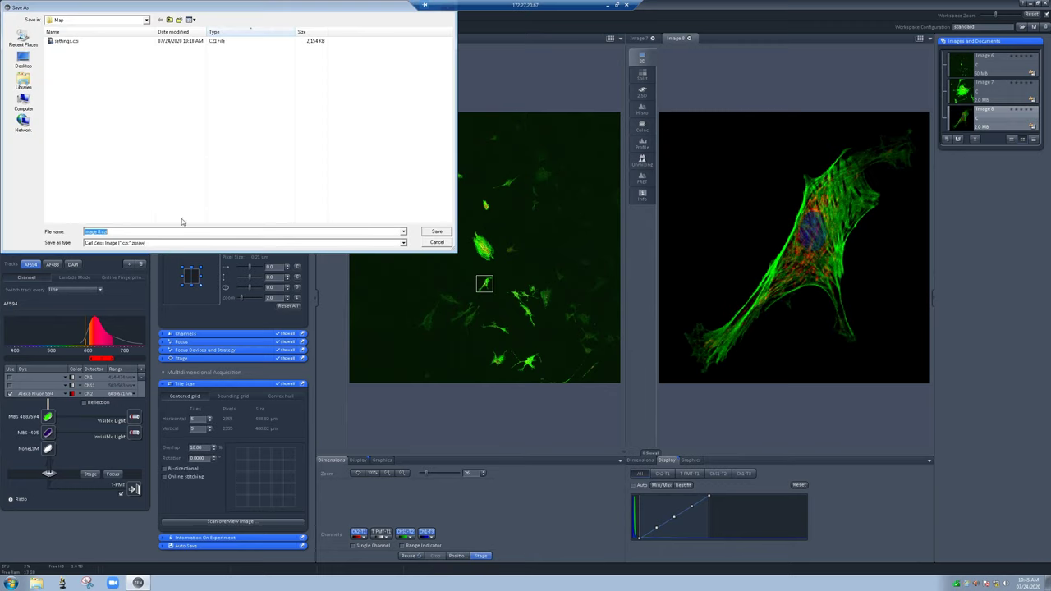
pyautogui.write('highres')
pyautogui.press('Return')
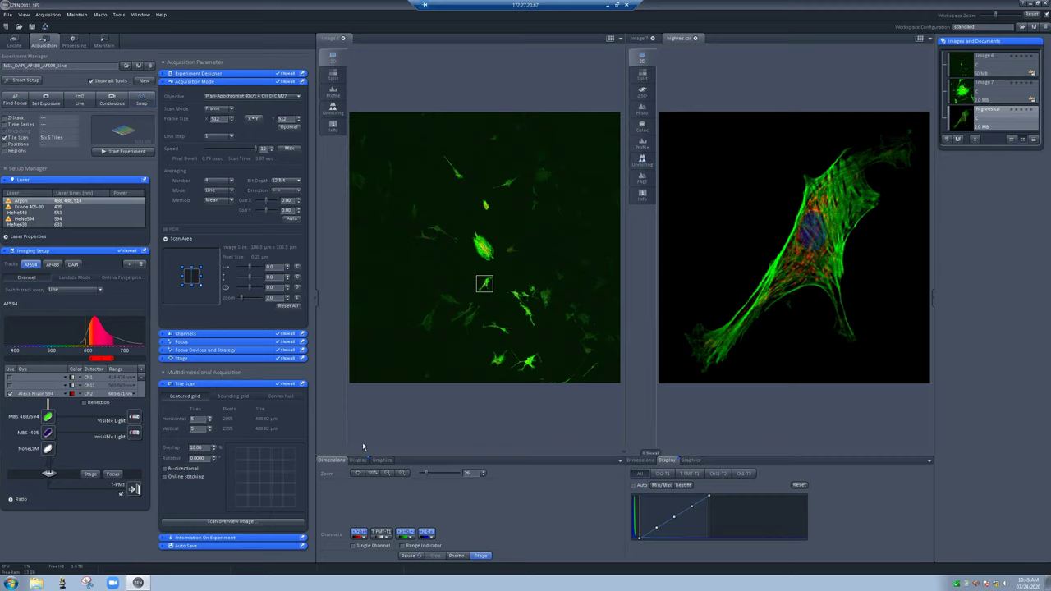
# Set the overview tile scan to 5 horizontal by 4 vertical tiles
pyautogui.click(273, 523)
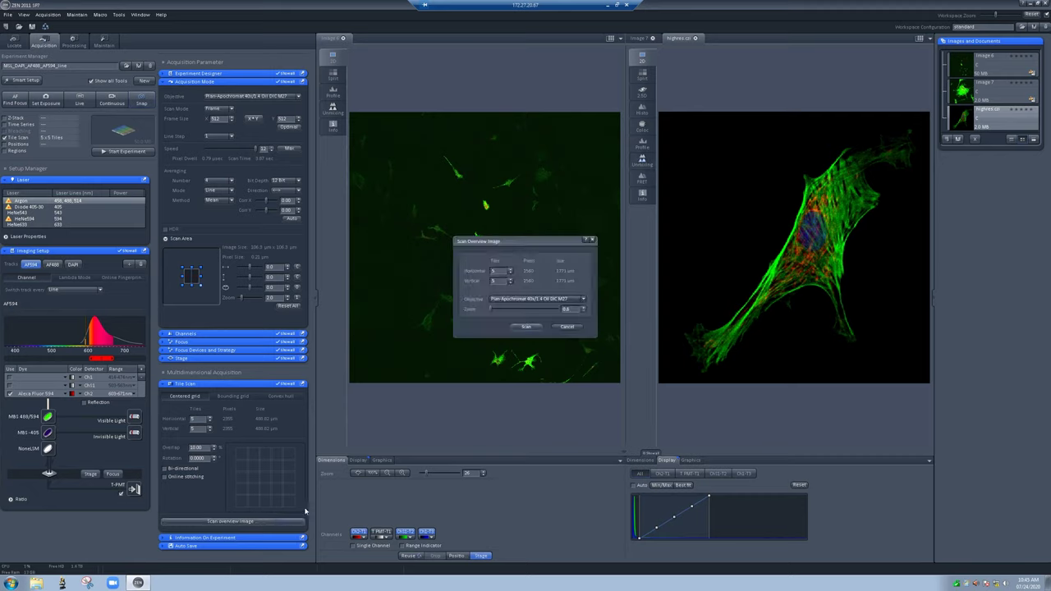
pyautogui.click(509, 271)
pyautogui.click(510, 283)
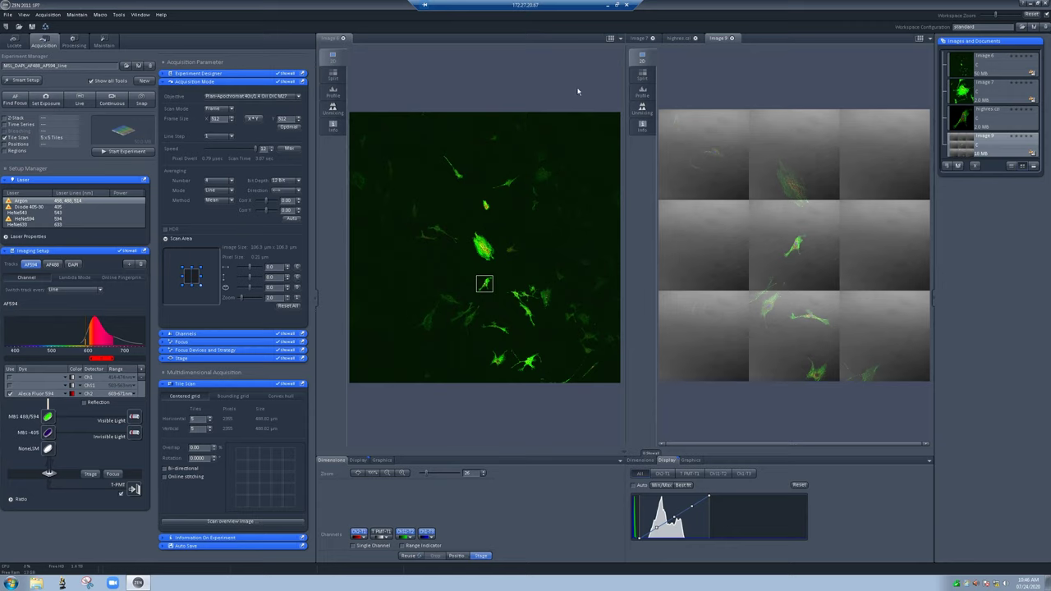
# Reuse highres's scan settings without tile scan, keeping highres right of the Image 6 overview
pyautogui.click(678, 38)
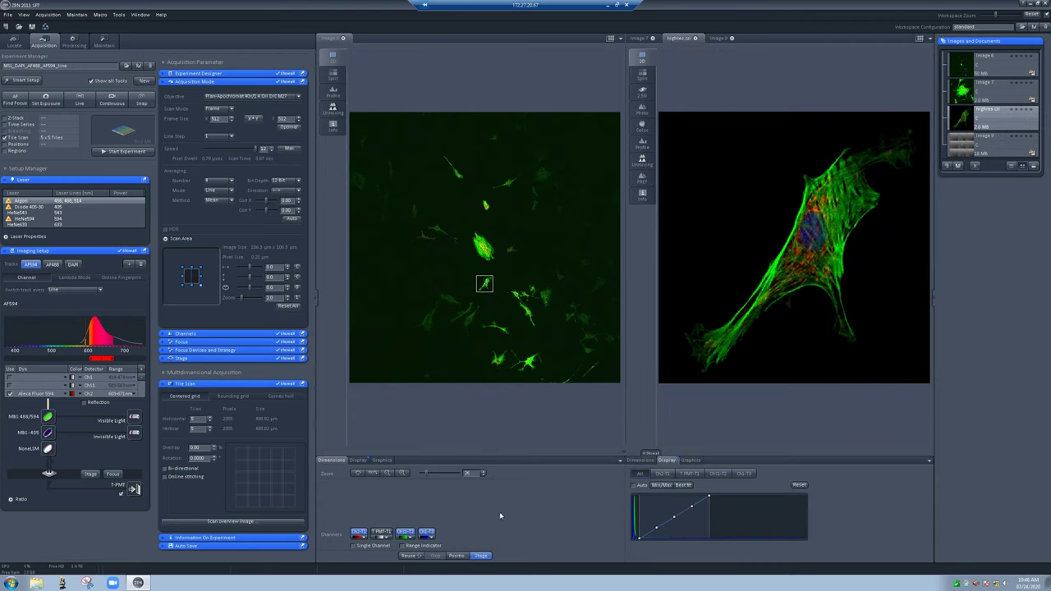
pyautogui.click(409, 556)
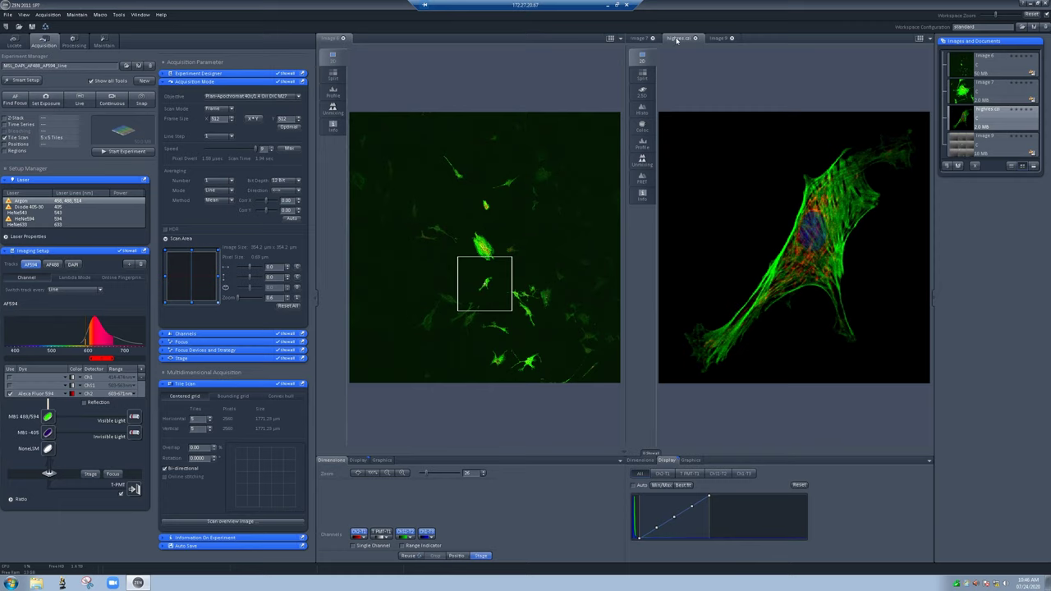
pyautogui.moveTo(676, 40); pyautogui.dragTo(436, 38)
pyautogui.click(331, 460)
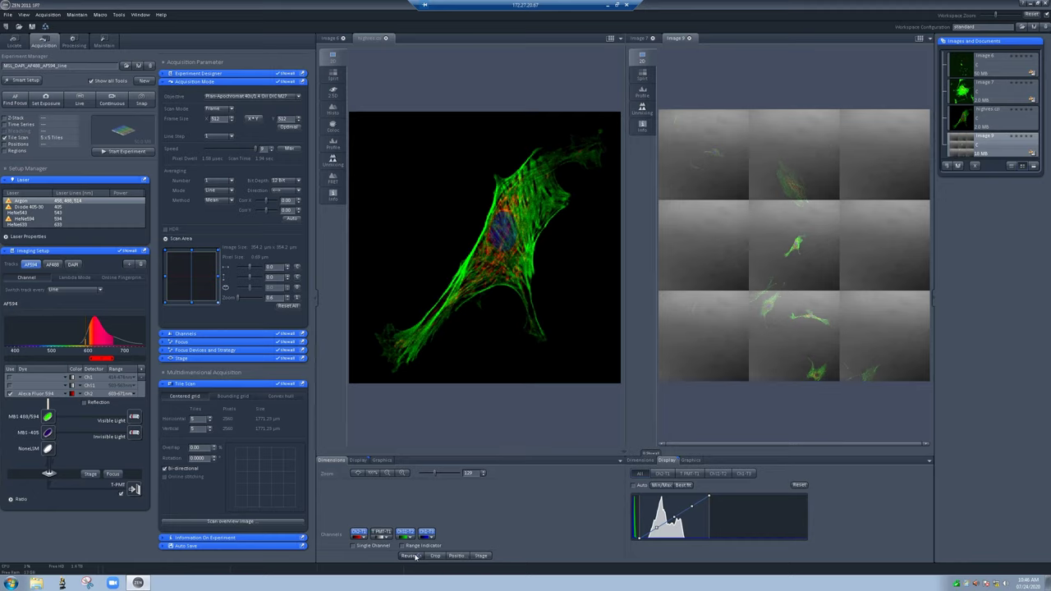
pyautogui.click(411, 556)
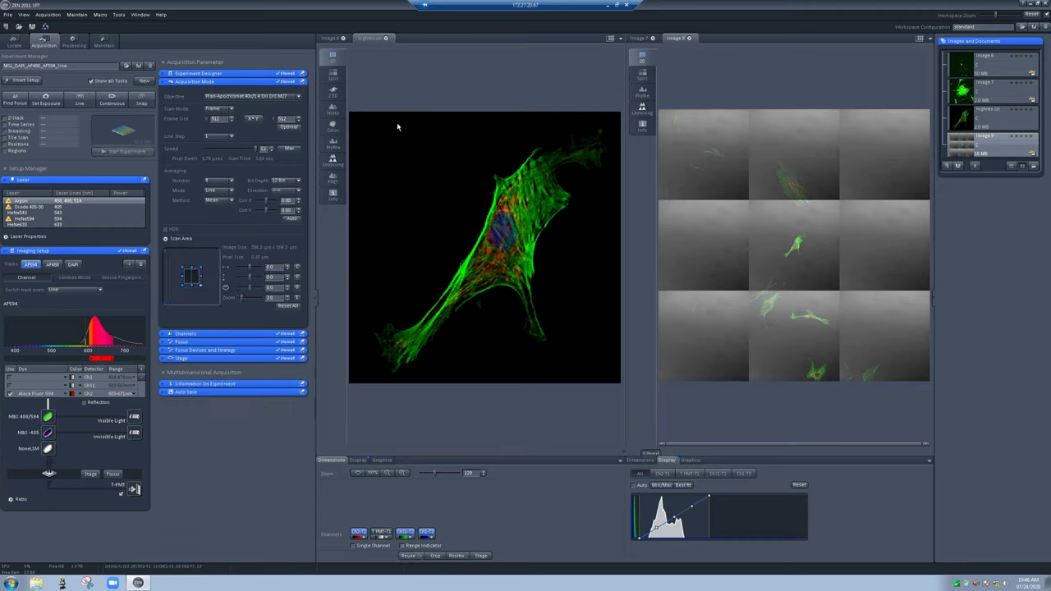
pyautogui.click(368, 41)
pyautogui.moveTo(729, 41); pyautogui.dragTo(728, 43)
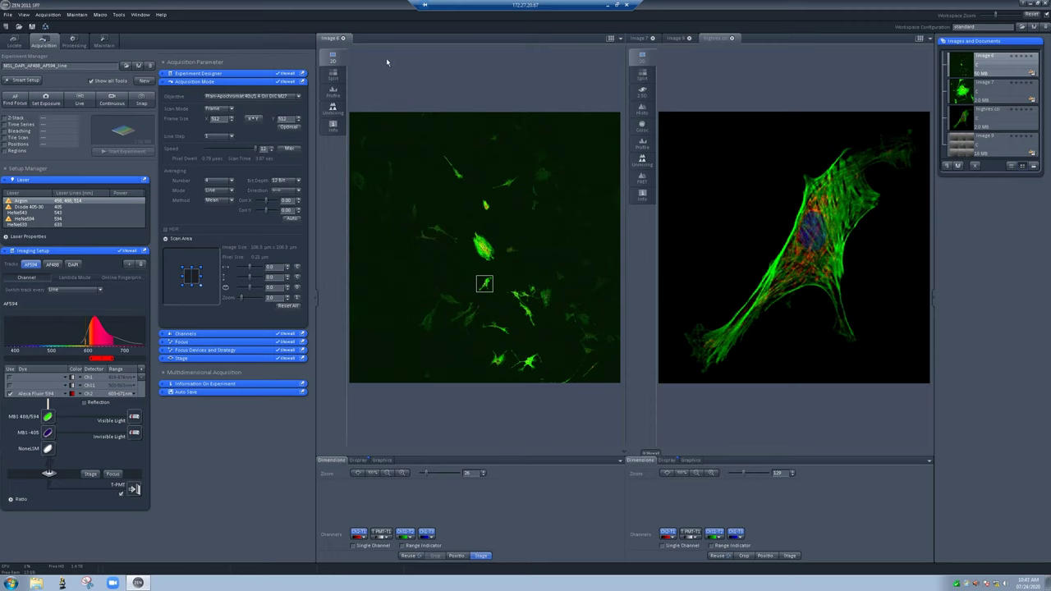
# Place the scan box on a cell near the top of Image 6 and nudge focus to -276.82
pyautogui.click(716, 38)
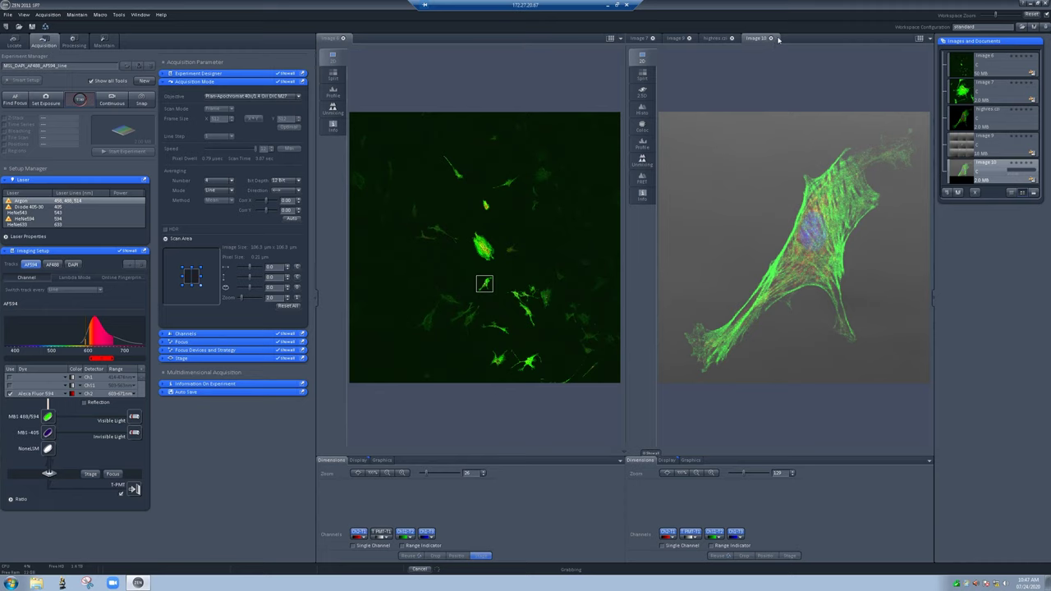
pyautogui.click(485, 207)
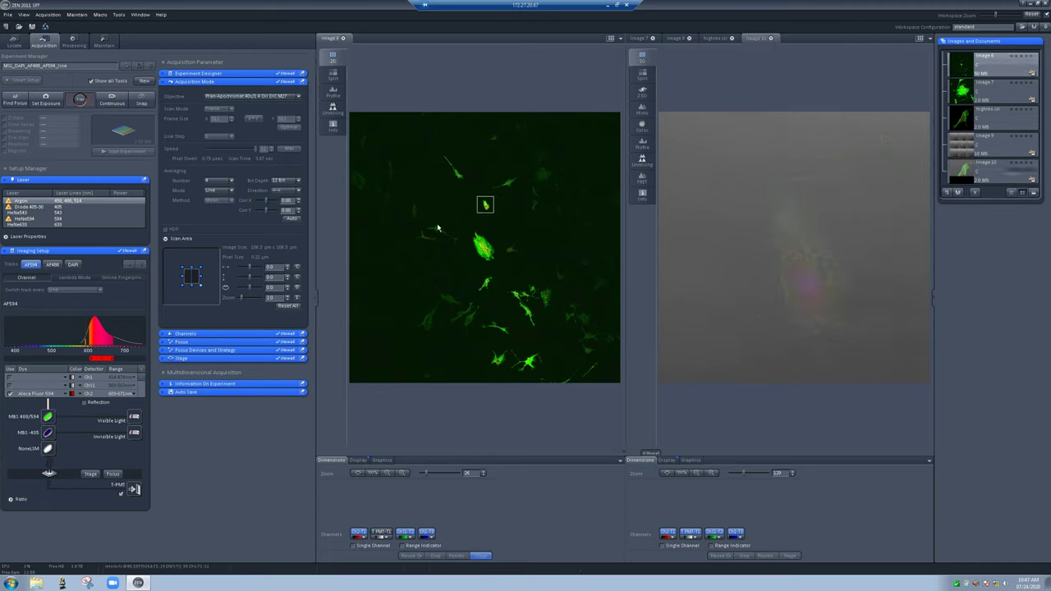
pyautogui.click(173, 345)
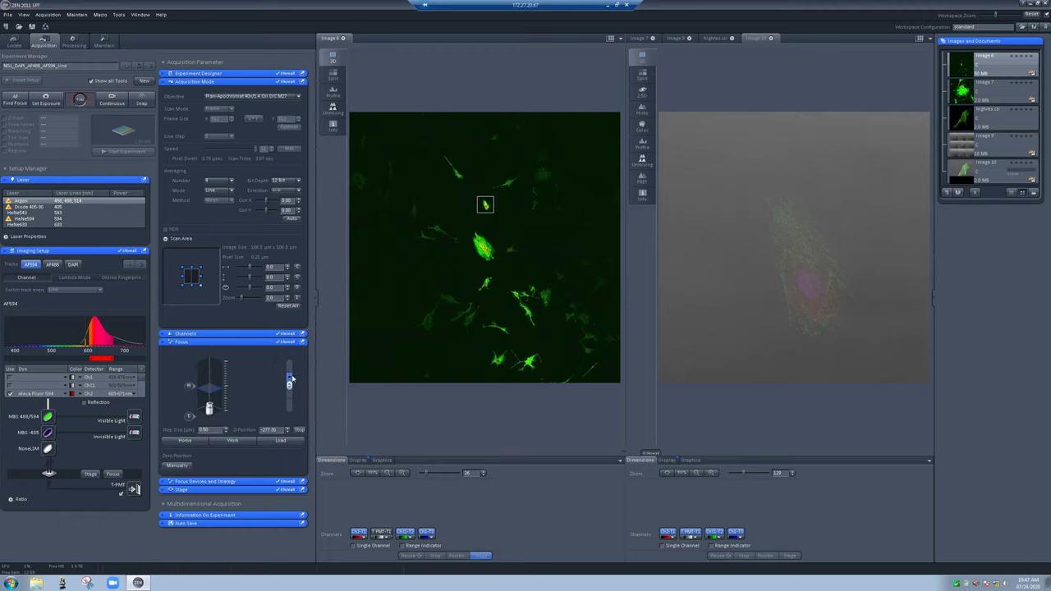
pyautogui.moveTo(290, 379)
pyautogui.mouseDown()
pyautogui.moveTo(290, 396)
pyautogui.moveTo(289, 386)
pyautogui.mouseUp()
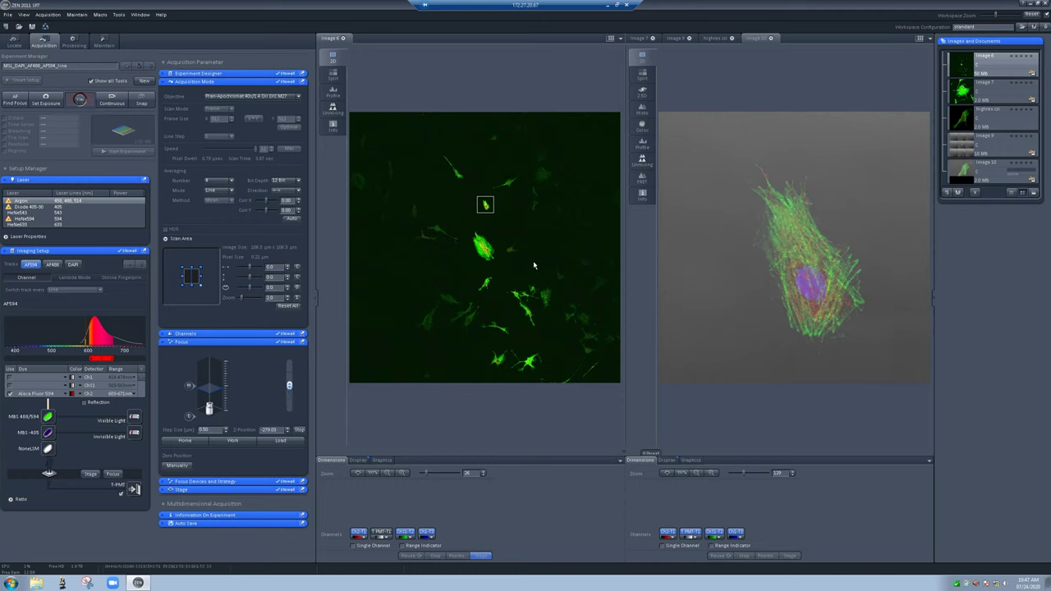